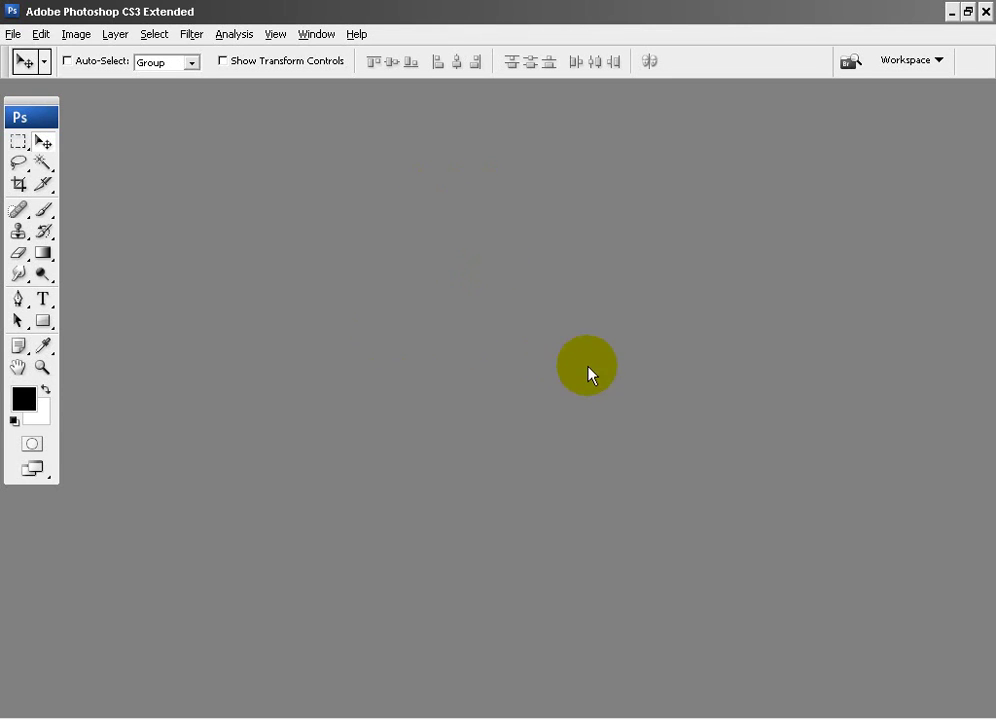
- Browse to the PLR Licence folder and open the ebook001-01.psd cover template
{"action": "left_click", "coordinate": [13, 34]}
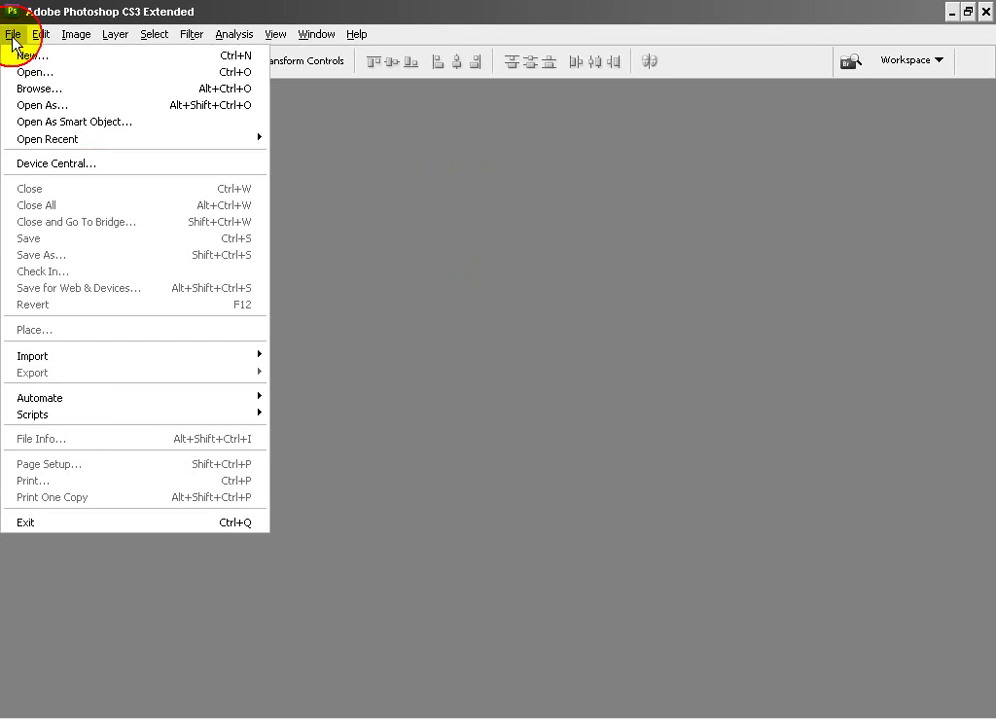
{"action": "left_click", "coordinate": [30, 69]}
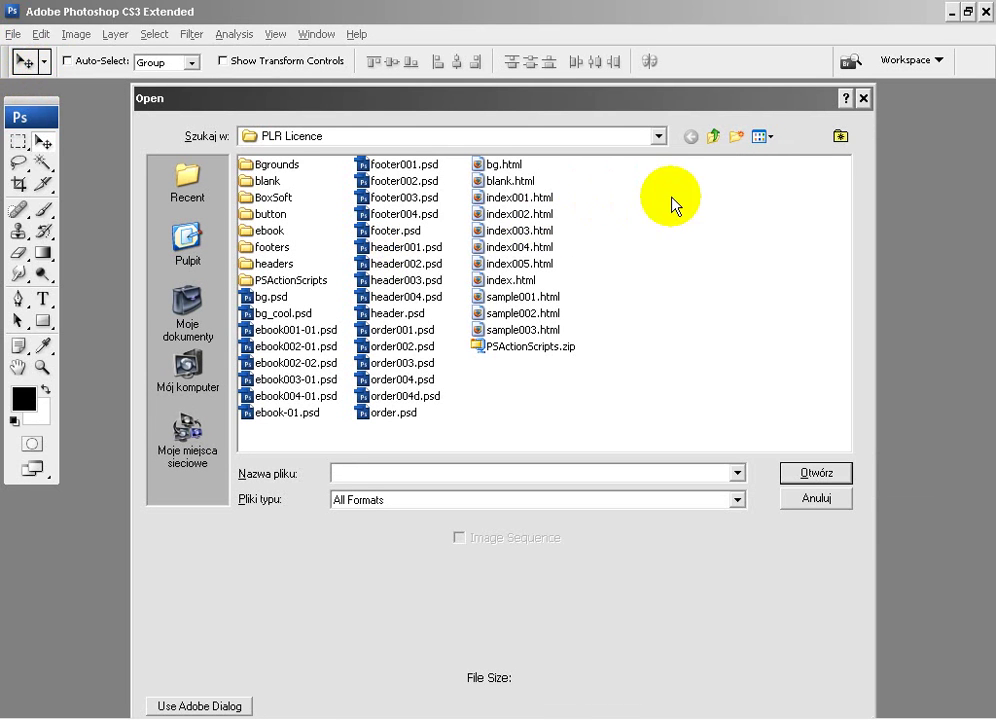
{"action": "left_click", "coordinate": [722, 136]}
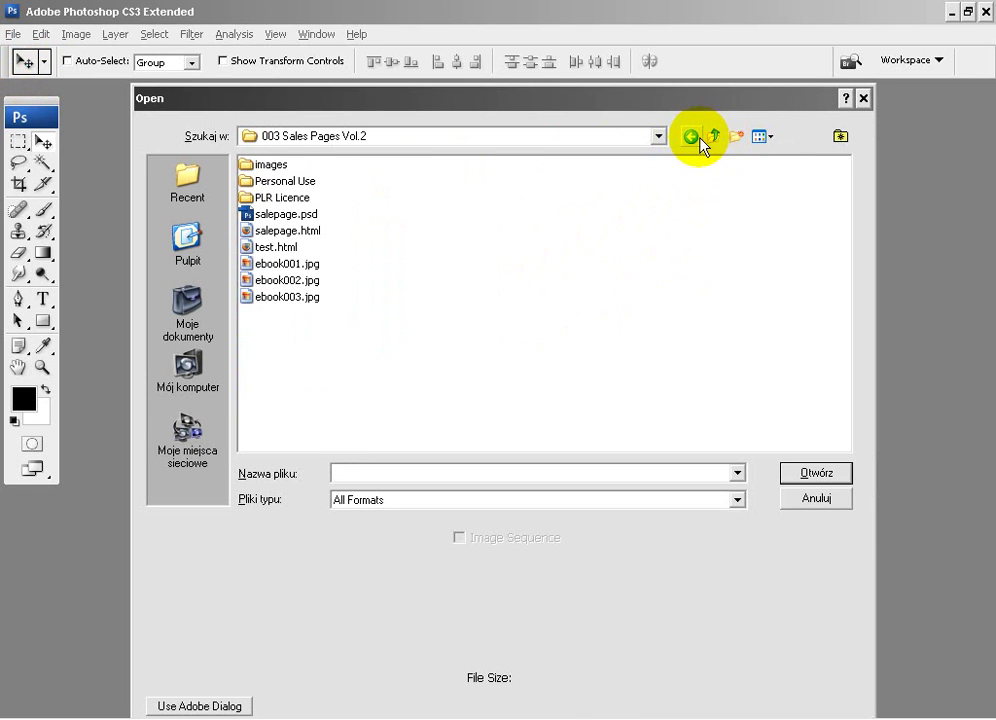
{"action": "left_click", "coordinate": [691, 137]}
{"action": "double_click", "coordinate": [290, 331]}
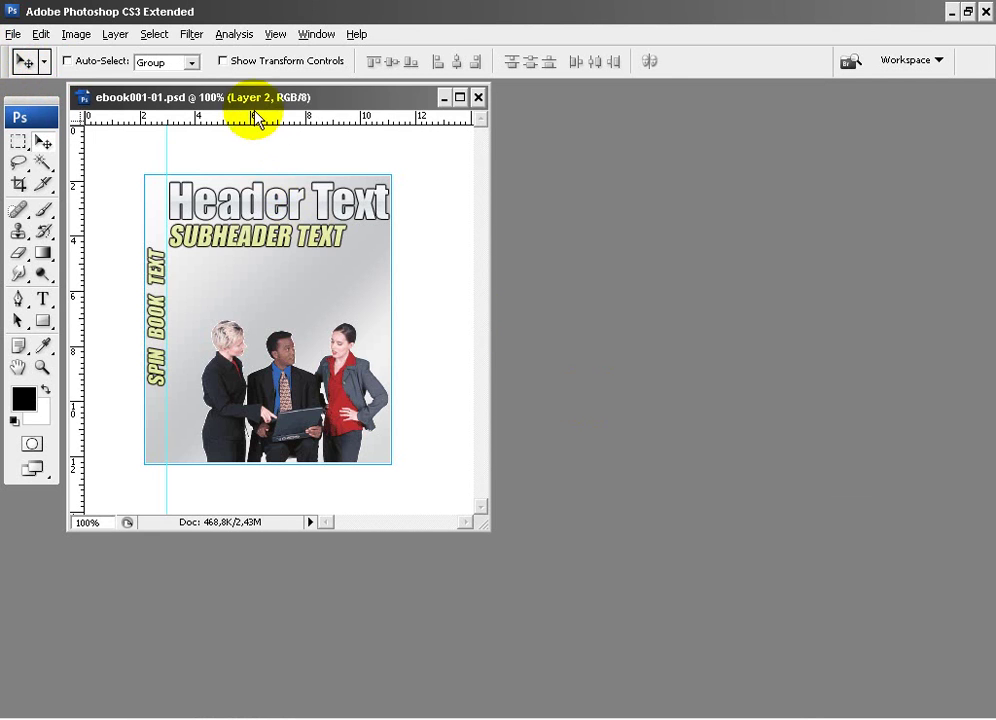
- Move the cover window toward the centre and show the Actions panel
{"action": "left_click_drag", "start_coordinate": [255, 115], "coordinate": [306, 129]}
{"action": "left_click_drag", "start_coordinate": [362, 176], "coordinate": [345, 178]}
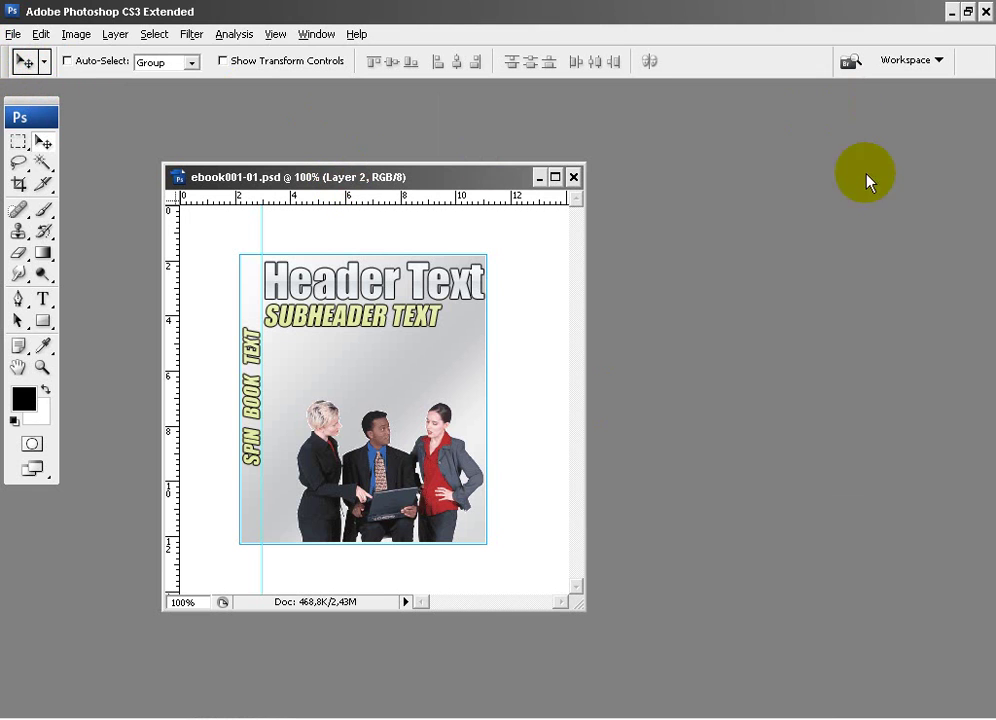
{"action": "left_click", "coordinate": [318, 34]}
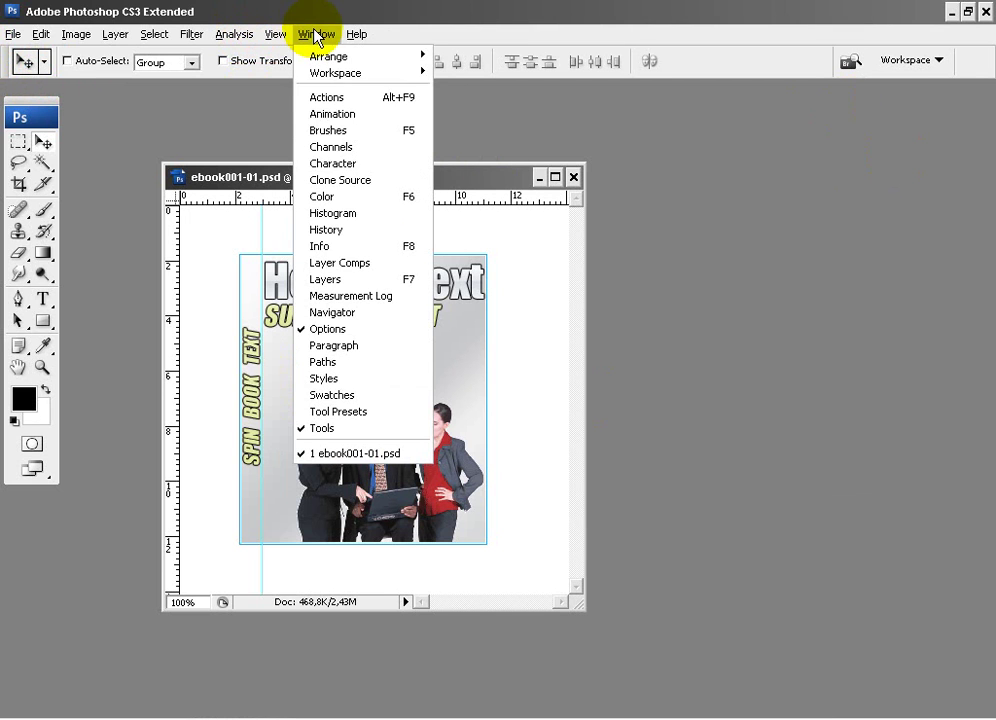
{"action": "left_click", "coordinate": [327, 99]}
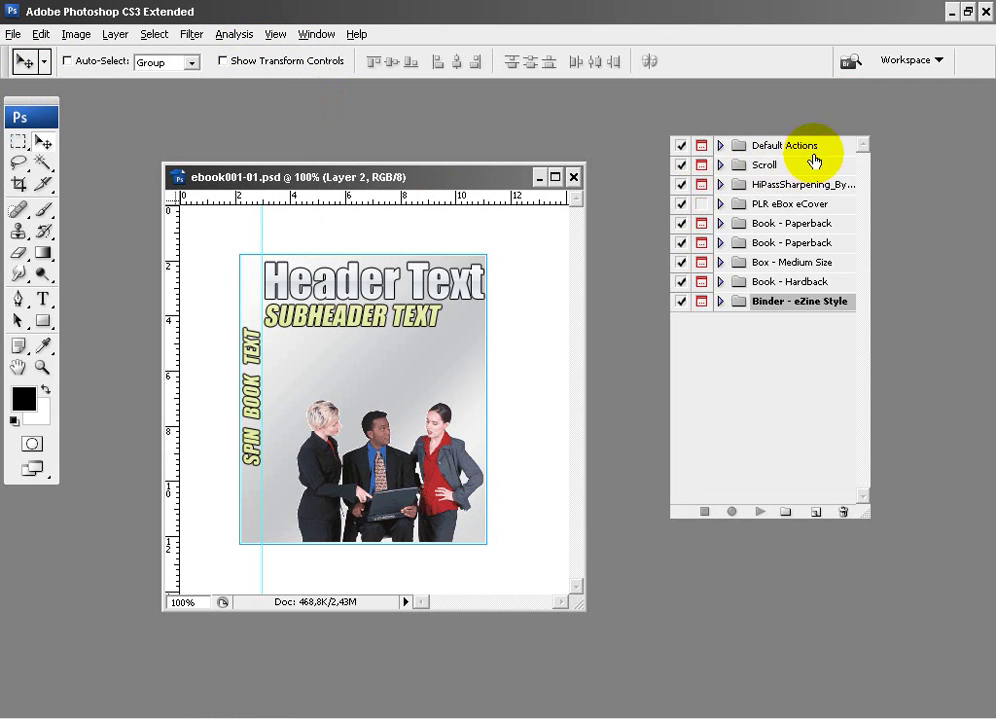
- Load the NewEbook1.atn action set from Personal Use > PSActionScripts
{"action": "left_click", "coordinate": [862, 143]}
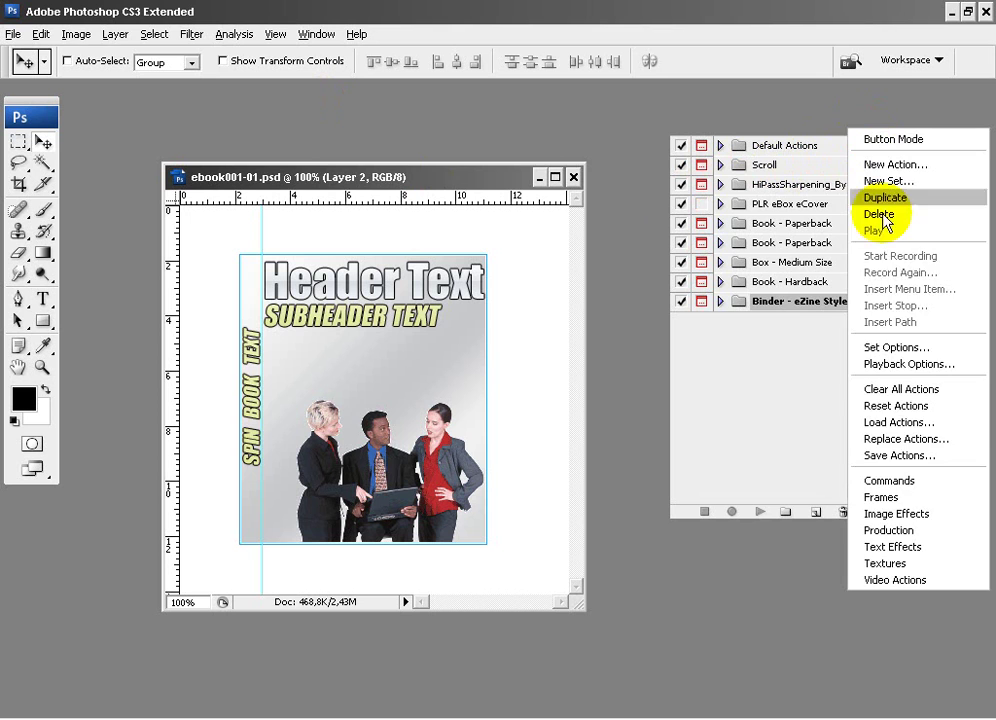
{"action": "left_click", "coordinate": [903, 424]}
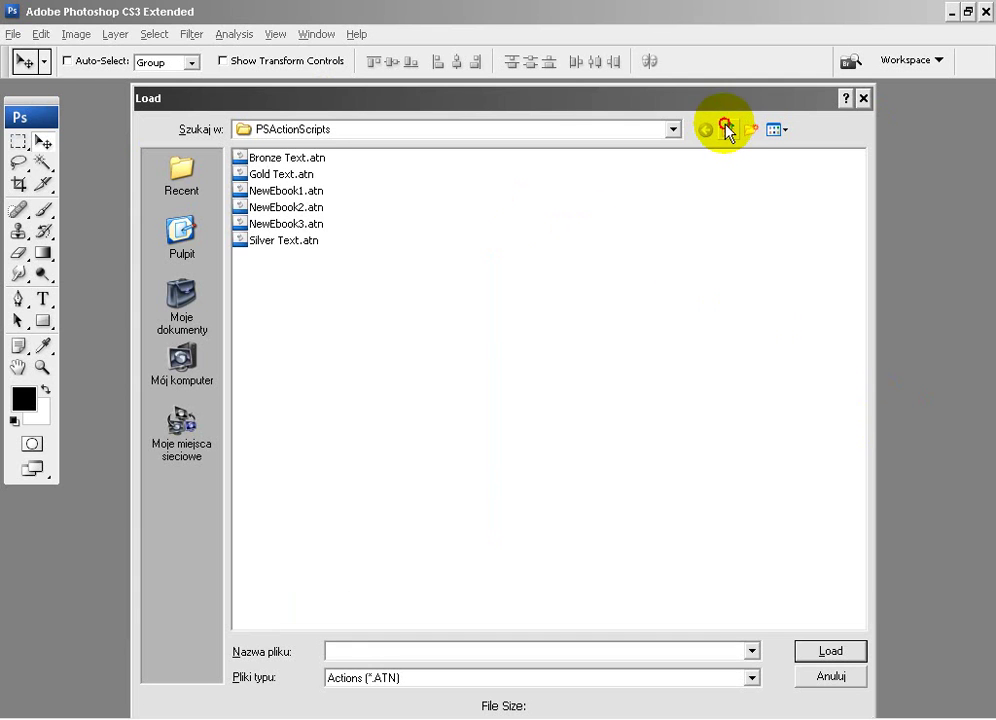
{"action": "left_click", "coordinate": [727, 133]}
{"action": "left_click", "coordinate": [725, 133]}
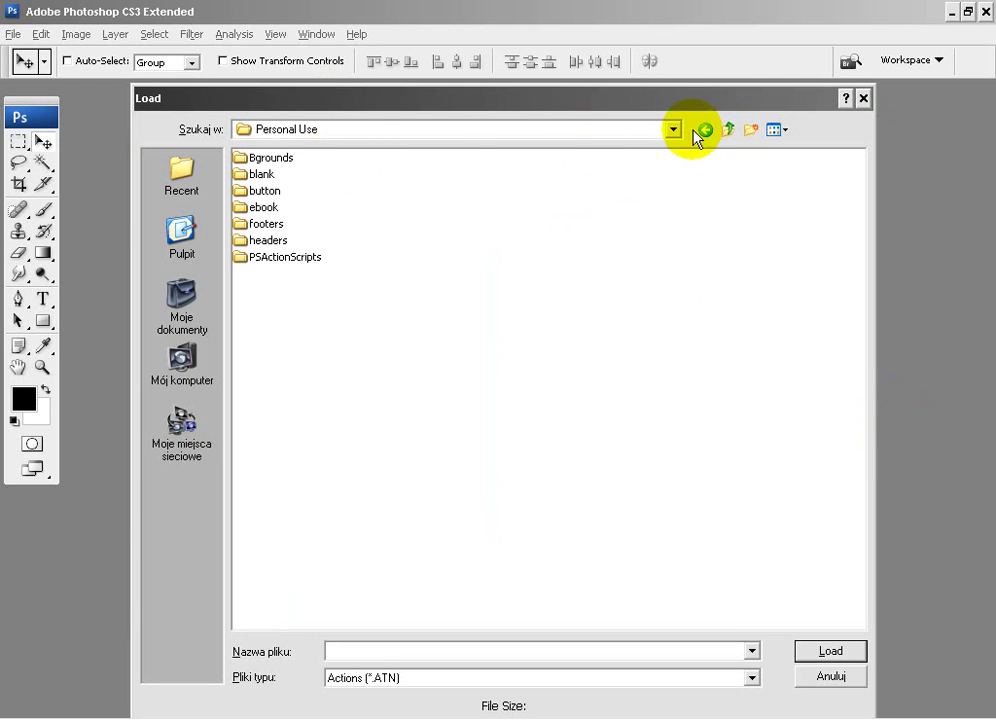
{"action": "left_click", "coordinate": [727, 131]}
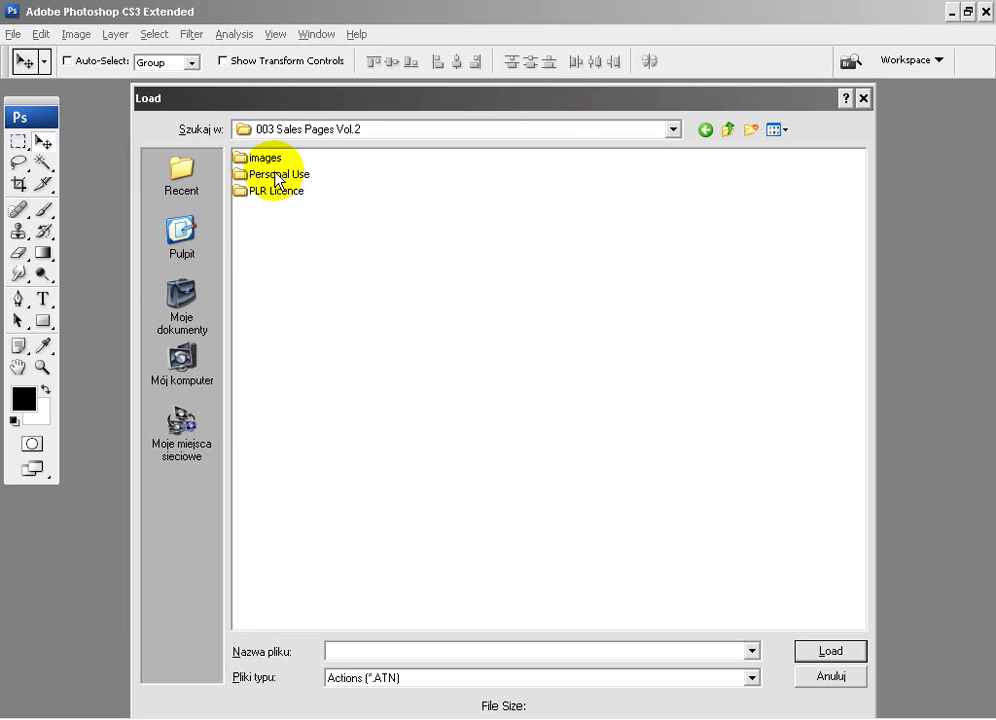
{"action": "double_click", "coordinate": [279, 176]}
{"action": "double_click", "coordinate": [291, 258]}
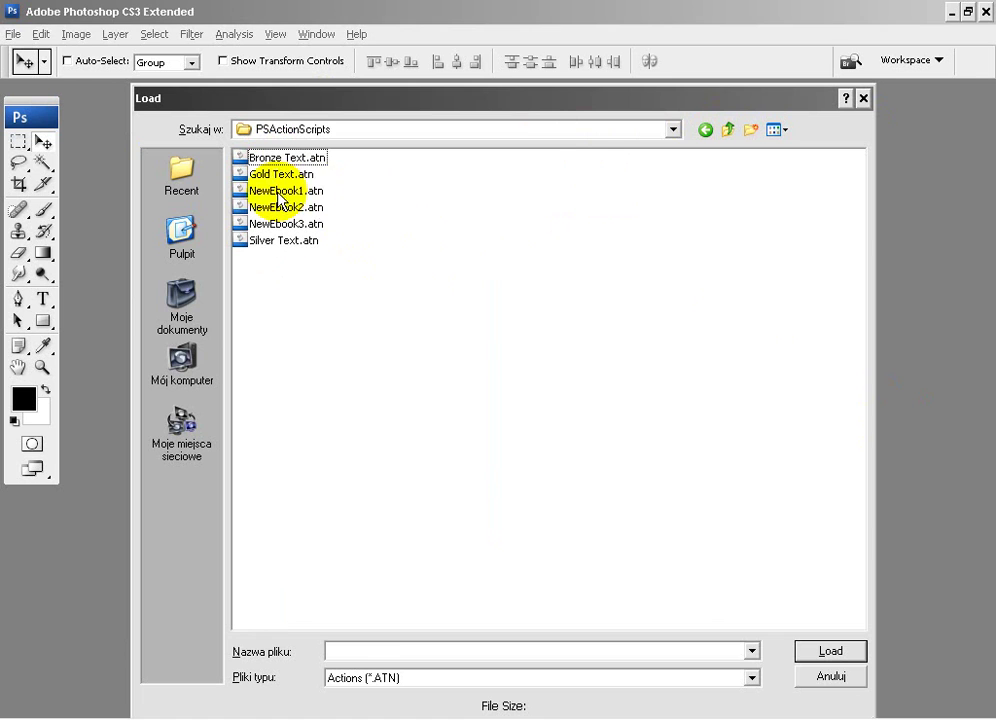
{"action": "left_click", "coordinate": [279, 191]}
{"action": "left_click", "coordinate": [806, 660]}
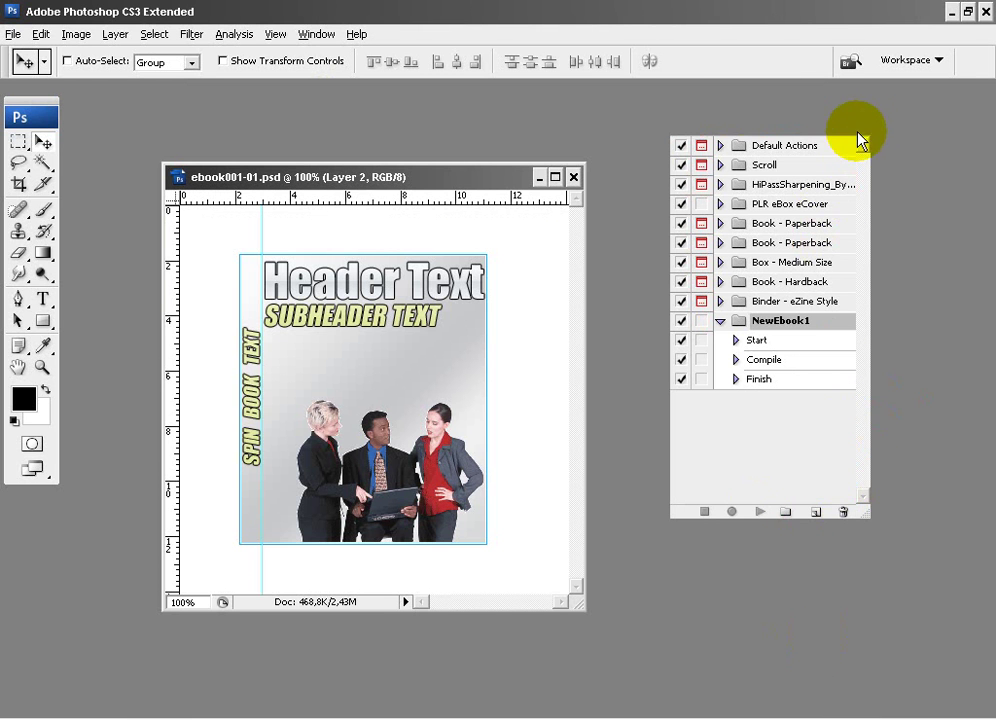
- Load the NewEbook2.atn action set into the Actions panel
{"action": "left_click", "coordinate": [860, 138]}
{"action": "left_click", "coordinate": [887, 427]}
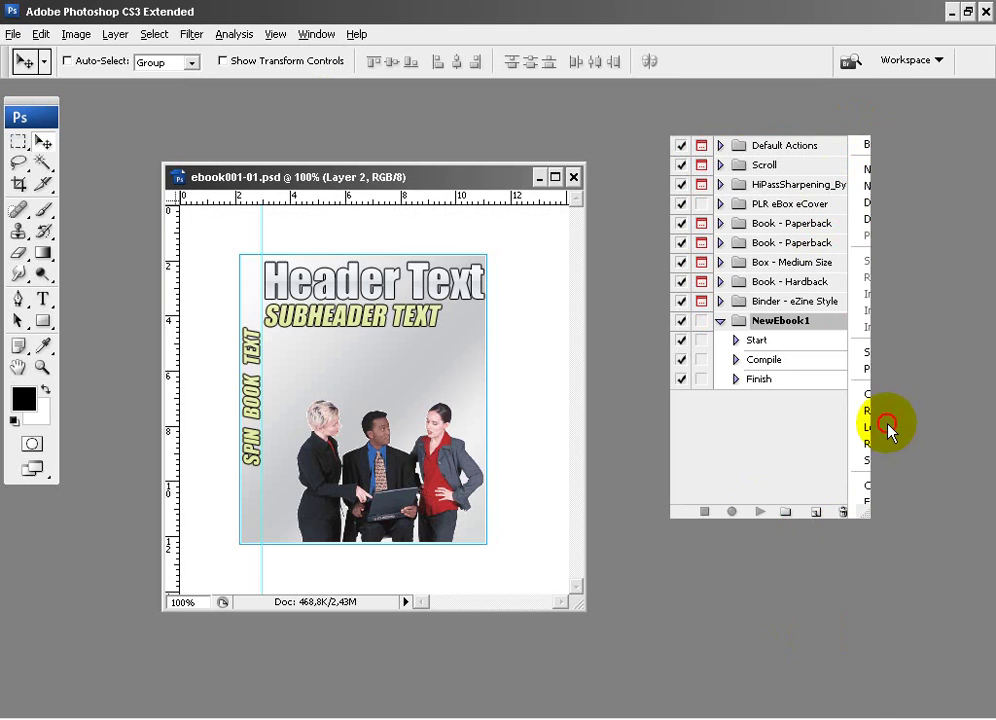
{"action": "left_click", "coordinate": [272, 208]}
{"action": "left_click", "coordinate": [828, 651]}
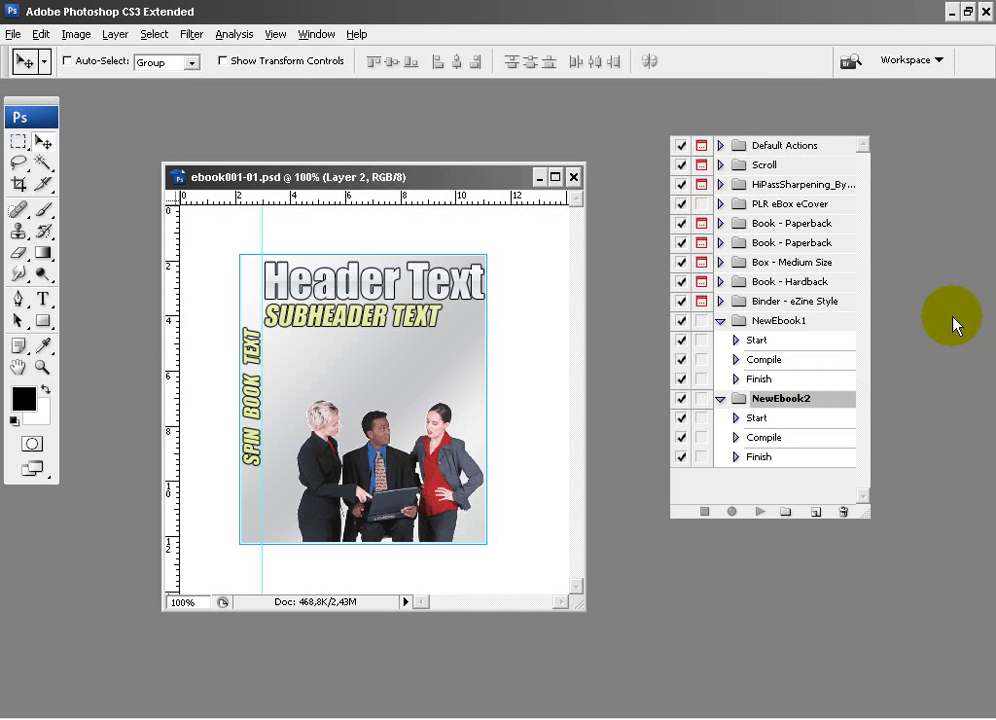
- Load NewEbook3.atn as well, then collapse the NewEbook2 and NewEbook3 sets
{"action": "left_click", "coordinate": [861, 137]}
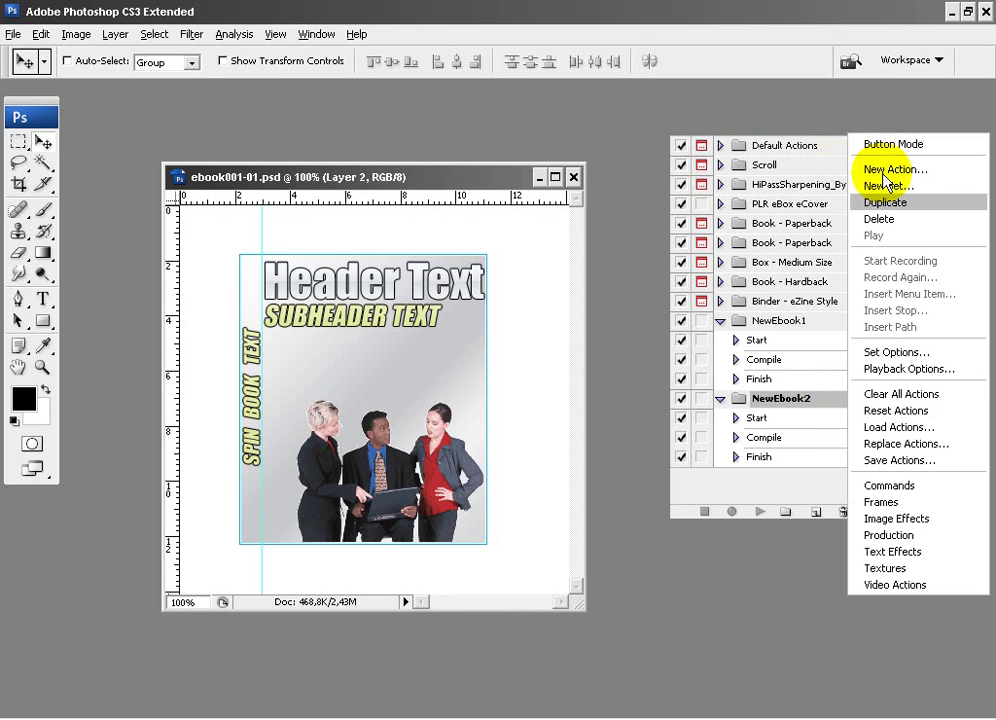
{"action": "left_click", "coordinate": [889, 427]}
{"action": "left_click", "coordinate": [289, 227]}
{"action": "left_click", "coordinate": [828, 651]}
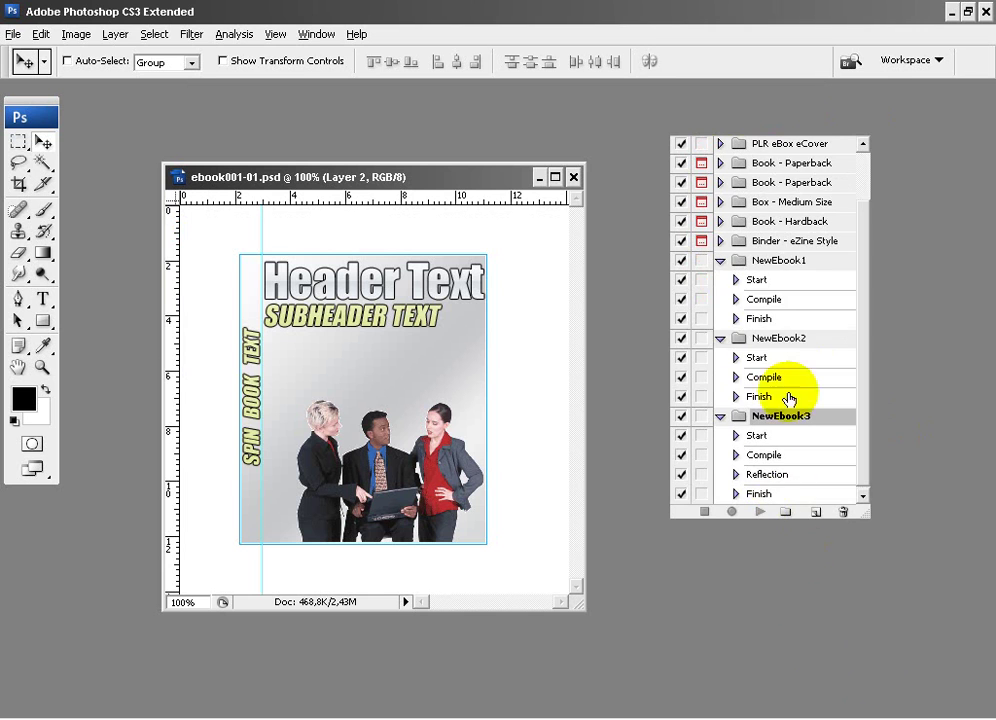
{"action": "left_click", "coordinate": [719, 338]}
{"action": "left_click", "coordinate": [720, 416]}
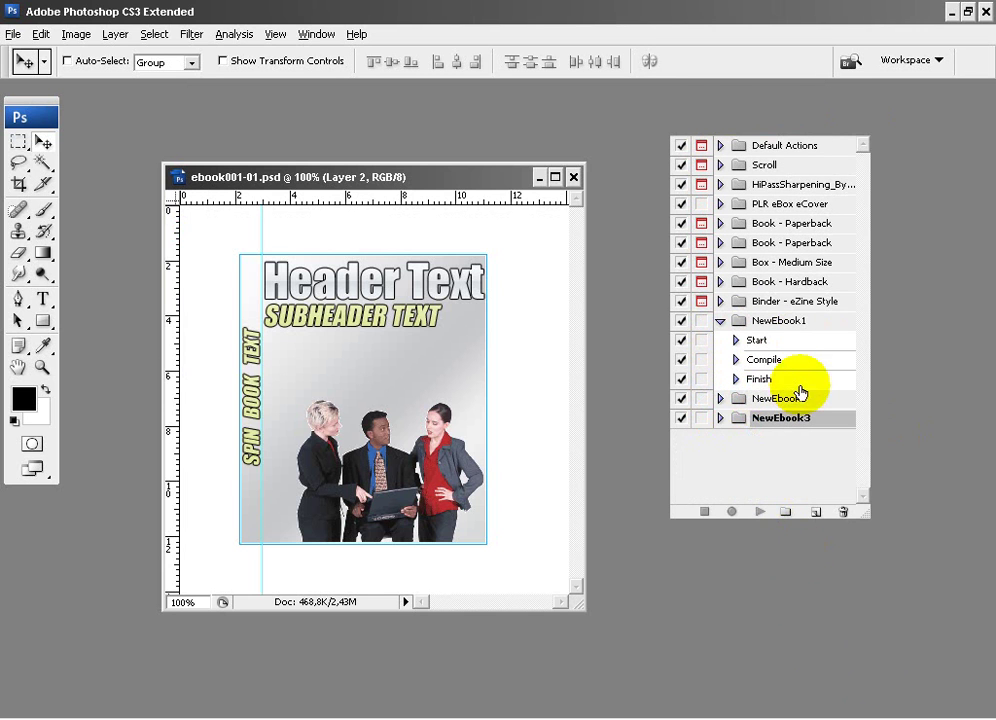
{"action": "key", "text": "ctrl+w"}
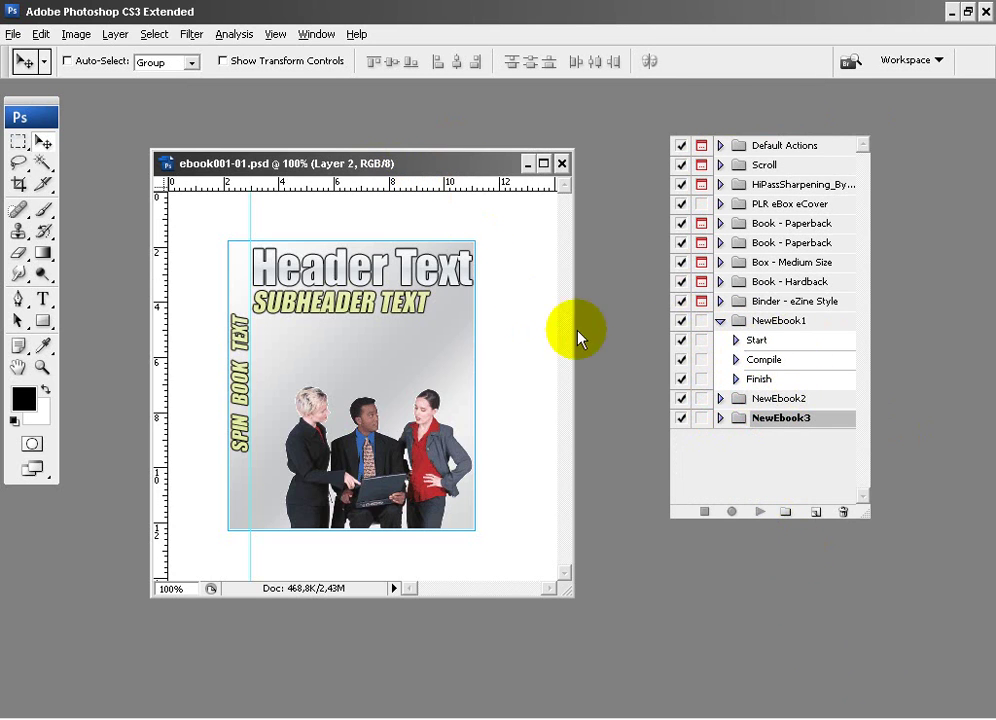
- Play NewEbook1's Compile and then Finish actions to build and trim the 3D book
{"action": "left_click", "coordinate": [762, 358]}
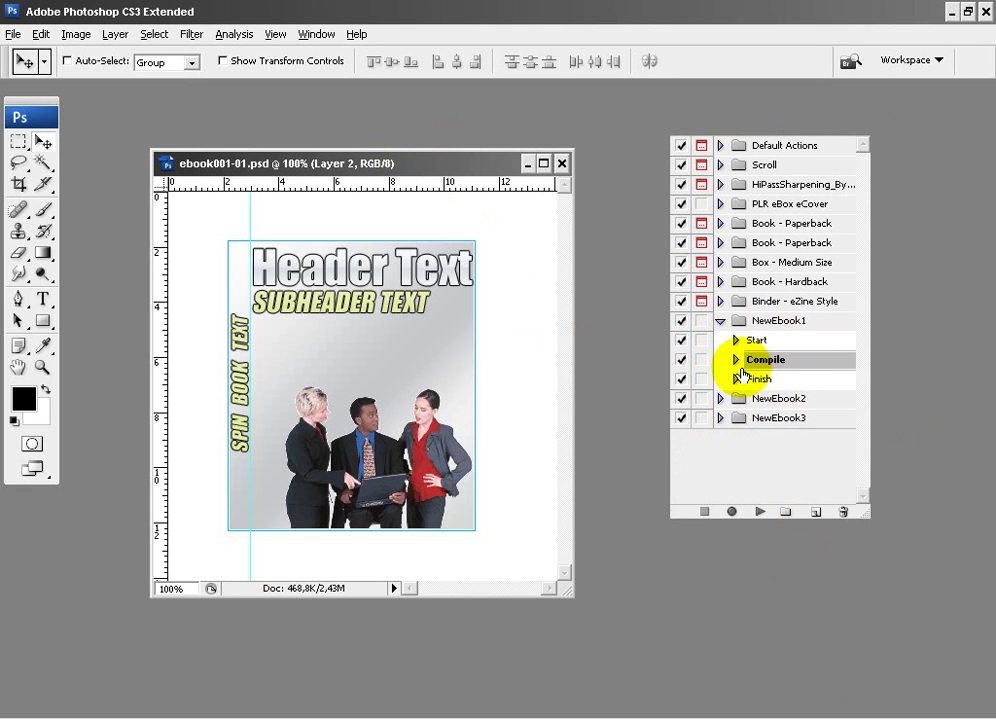
{"action": "left_click", "coordinate": [758, 512]}
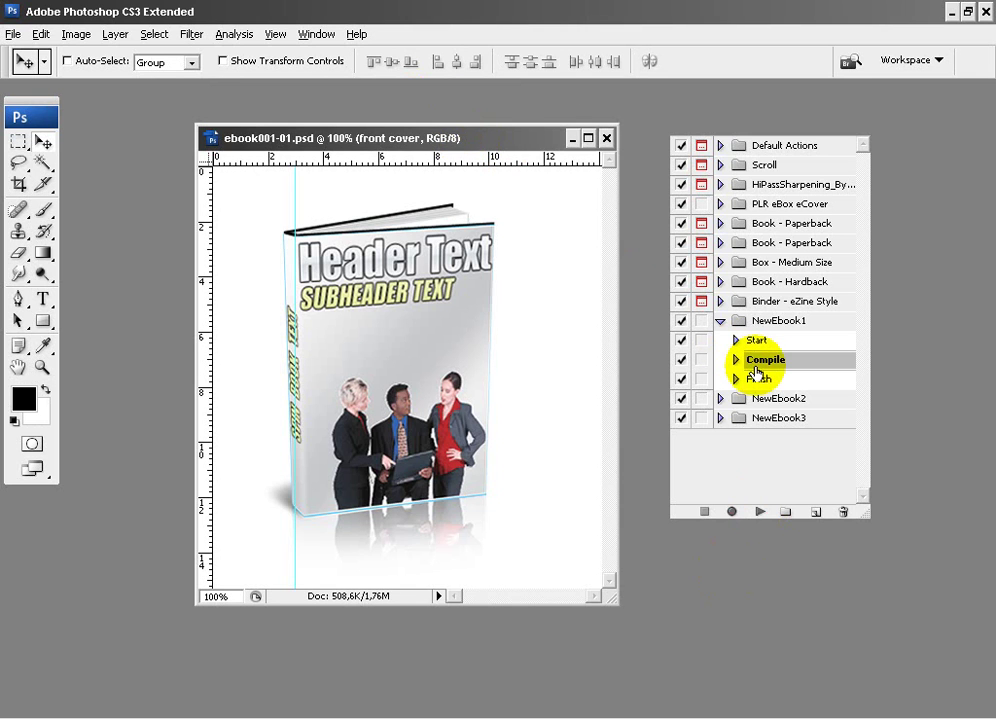
{"action": "left_click", "coordinate": [760, 379]}
{"action": "left_click", "coordinate": [762, 512]}
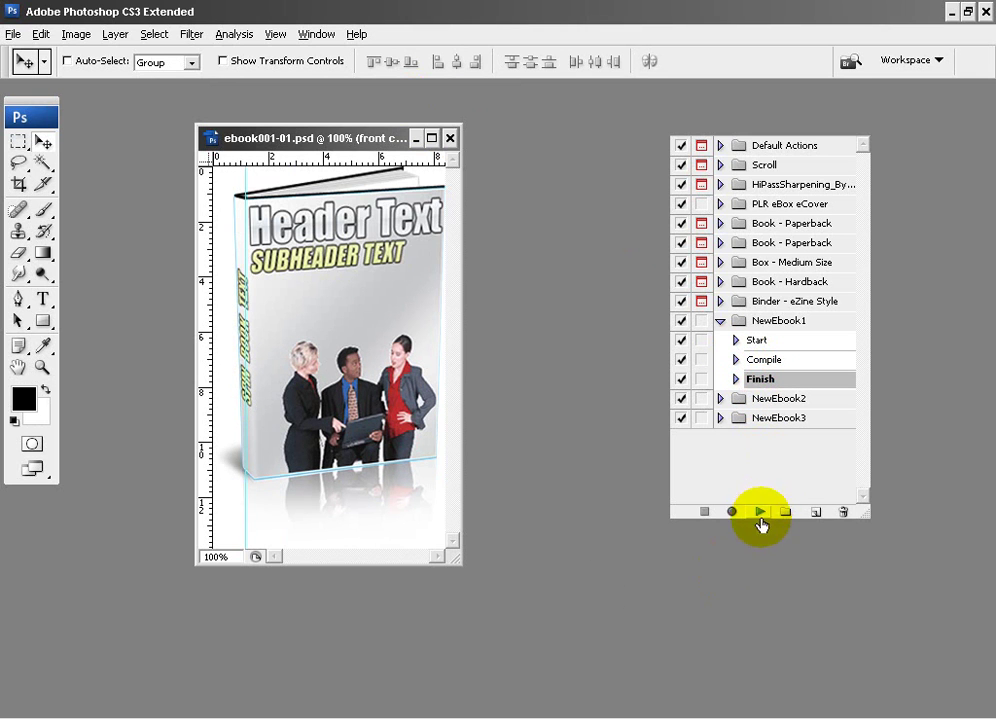
- Go up into the Personal Use folder and open ebook002-01.psd
{"action": "left_click", "coordinate": [13, 34]}
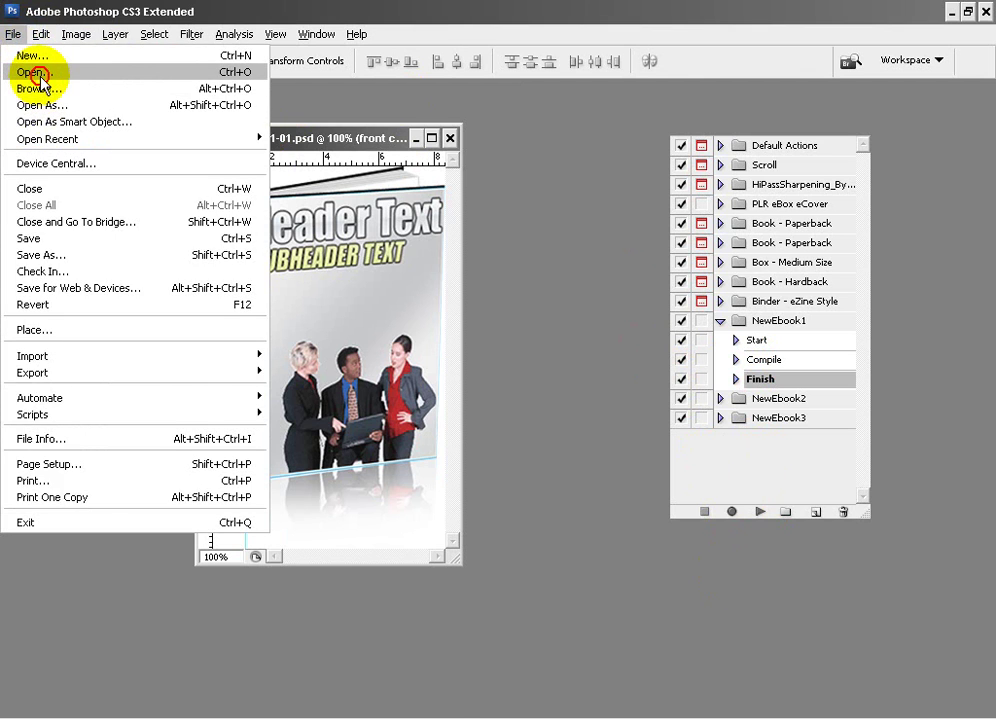
{"action": "left_click", "coordinate": [30, 67]}
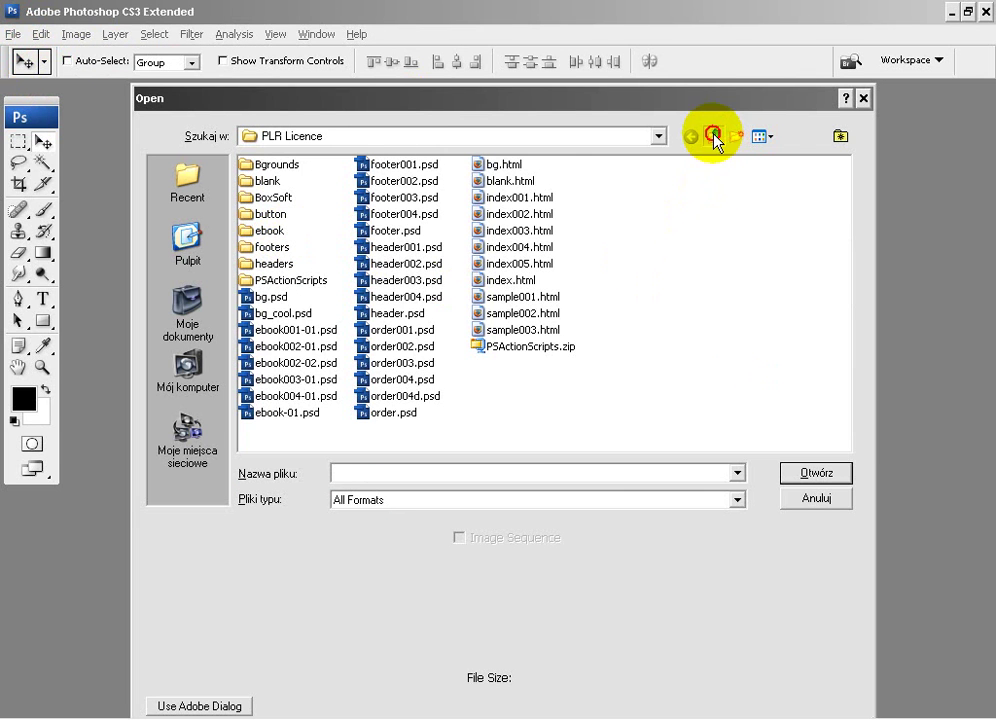
{"action": "left_click", "coordinate": [714, 136]}
{"action": "double_click", "coordinate": [255, 180]}
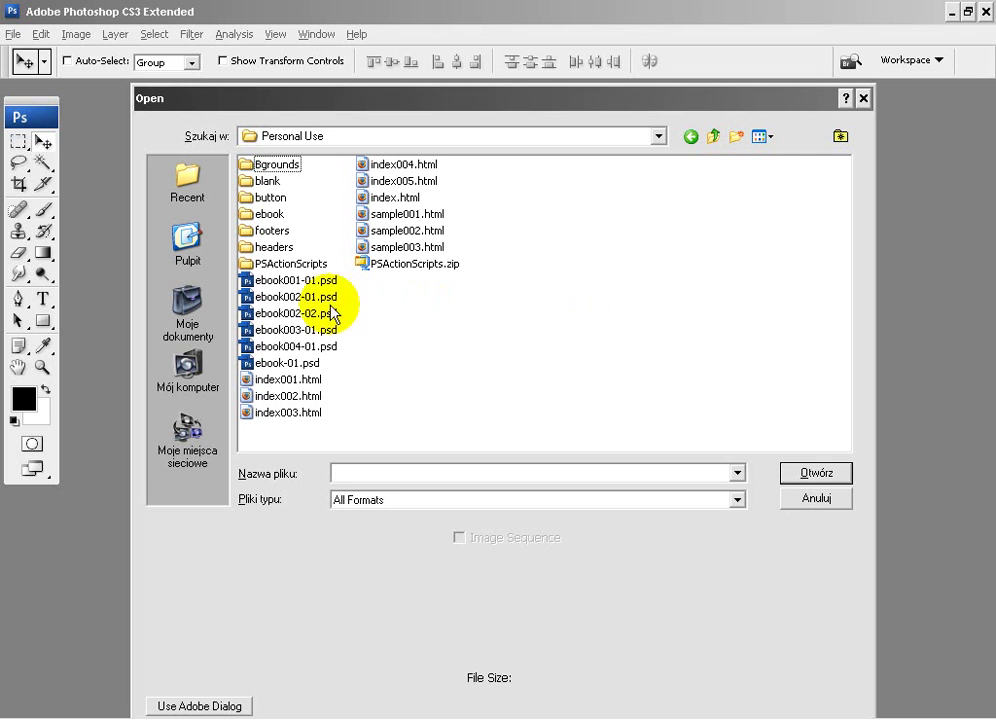
{"action": "left_click", "coordinate": [285, 281]}
{"action": "left_click", "coordinate": [814, 472]}
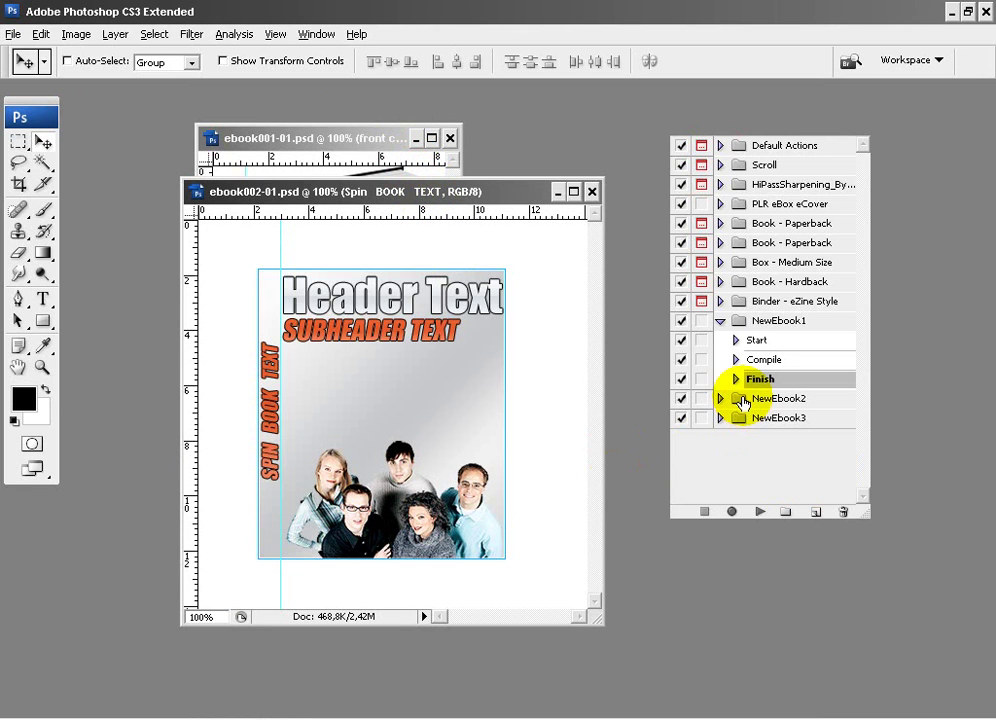
- Play NewEbook2's Compile then Finish on the second cover, continuing past the Merge Visible warning
{"action": "left_click", "coordinate": [720, 320]}
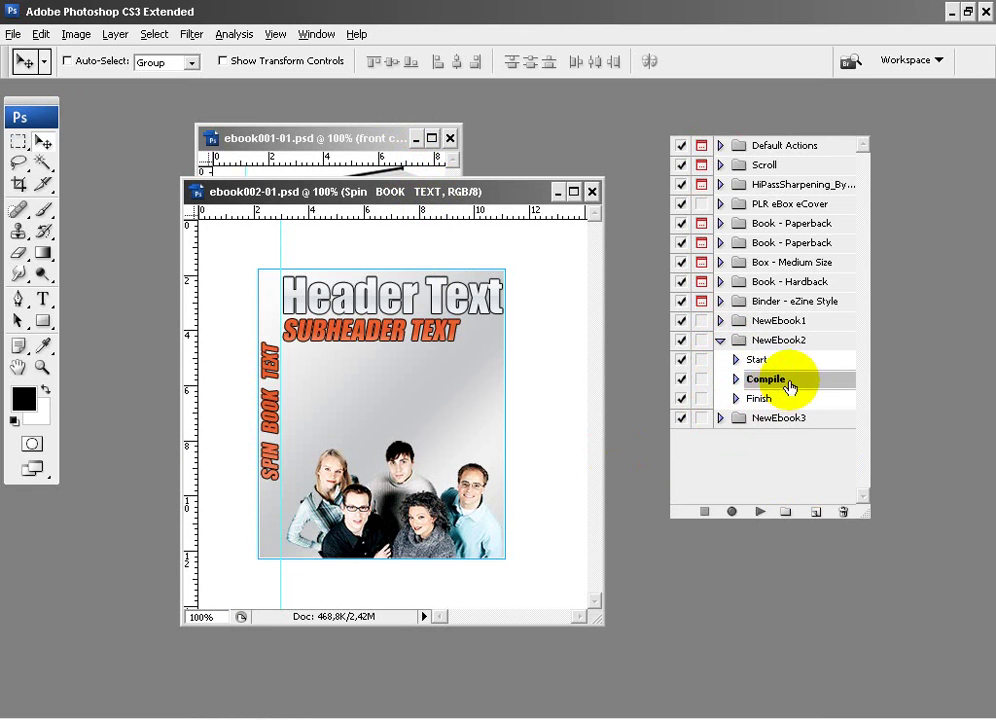
{"action": "left_click_drag", "start_coordinate": [754, 385], "coordinate": [761, 507]}
{"action": "left_click", "coordinate": [761, 510]}
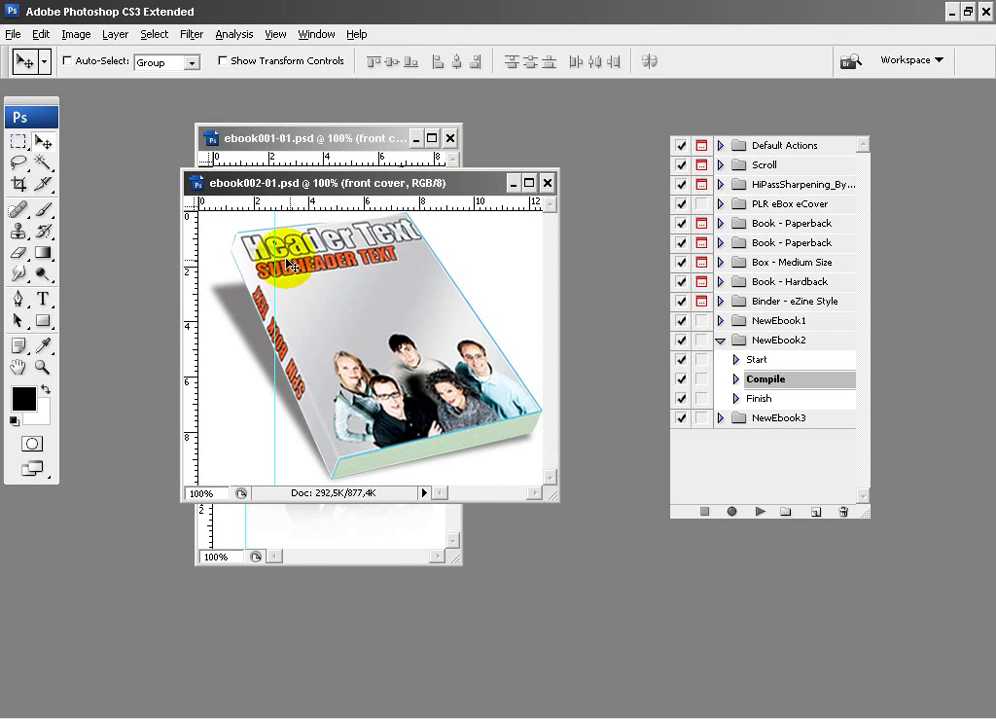
{"action": "left_click", "coordinate": [708, 397]}
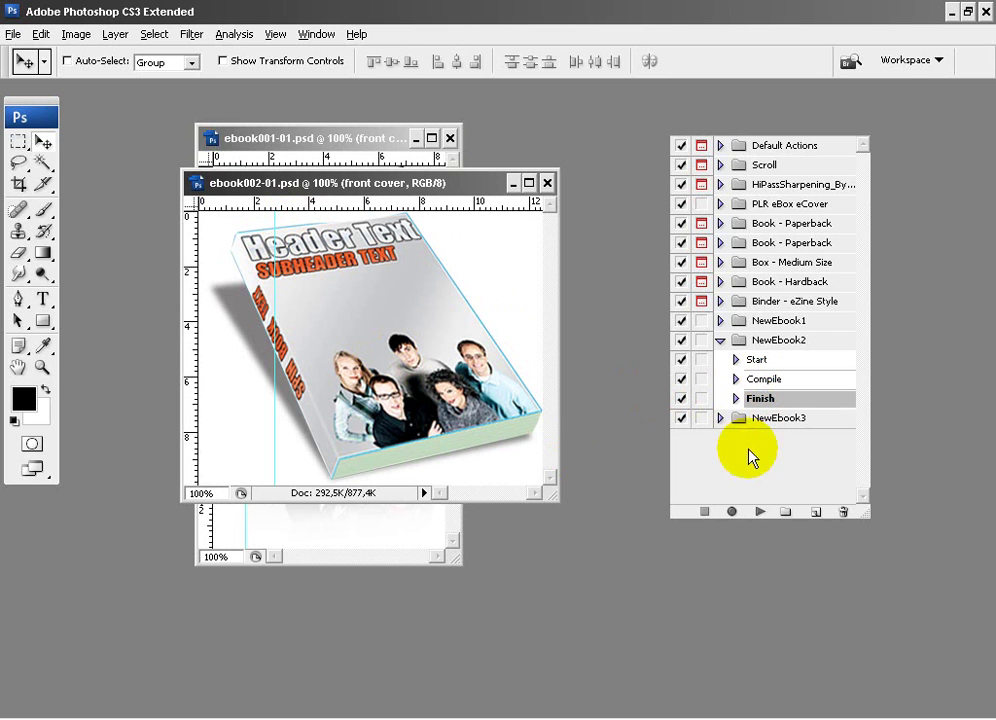
{"action": "left_click", "coordinate": [760, 511]}
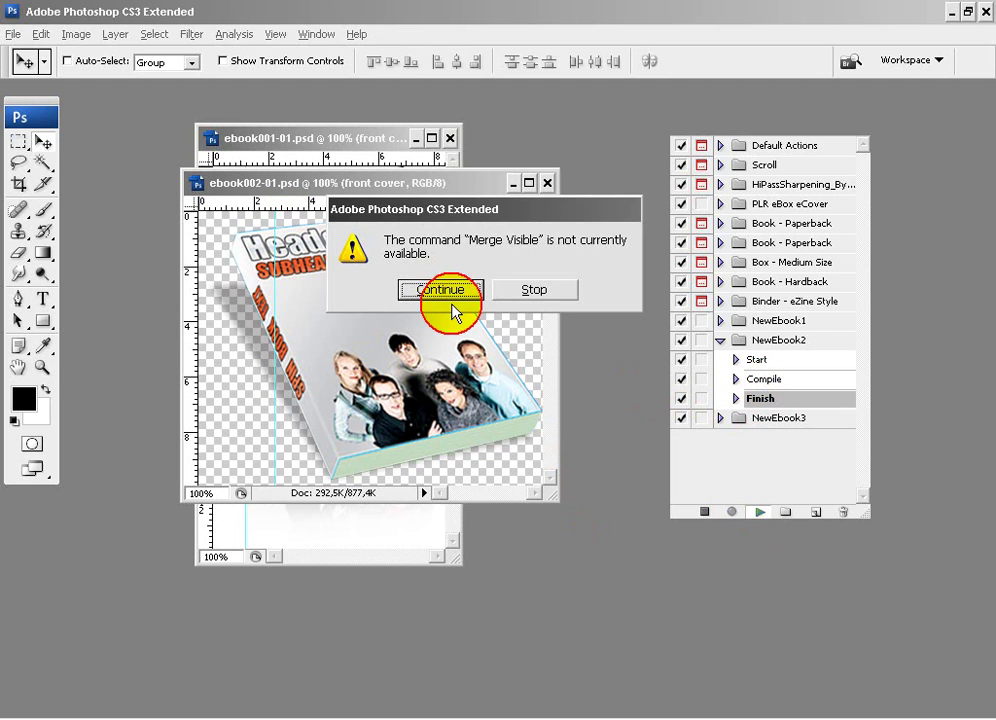
{"action": "left_click", "coordinate": [444, 292]}
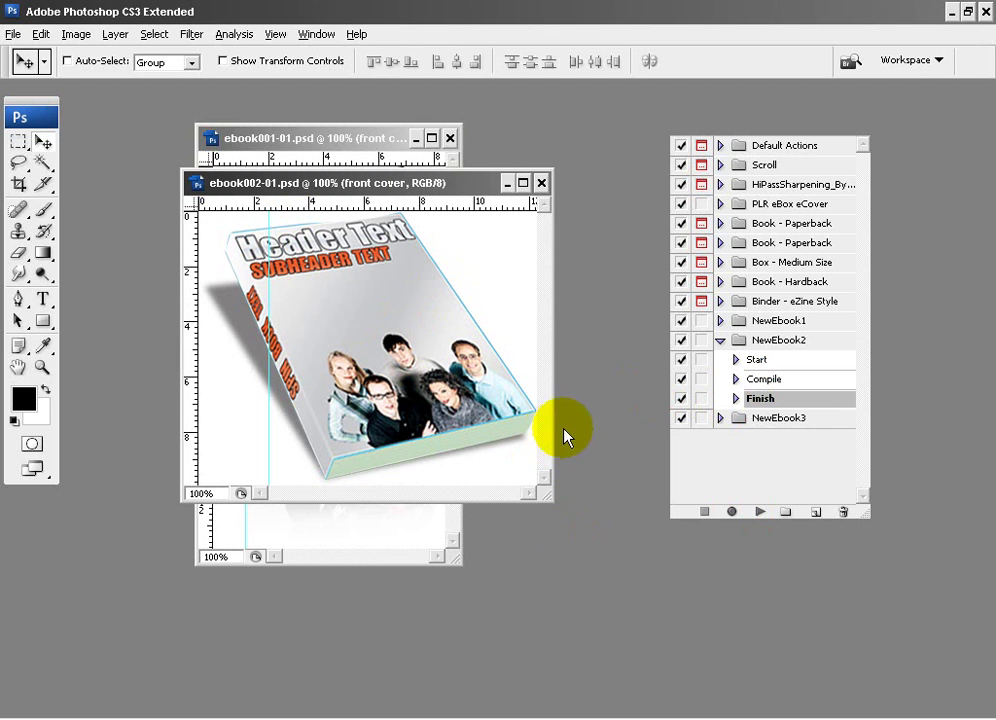
- Open ebook004-01.psd and expand its Group 1 in the Layers panel
{"action": "left_click", "coordinate": [14, 34]}
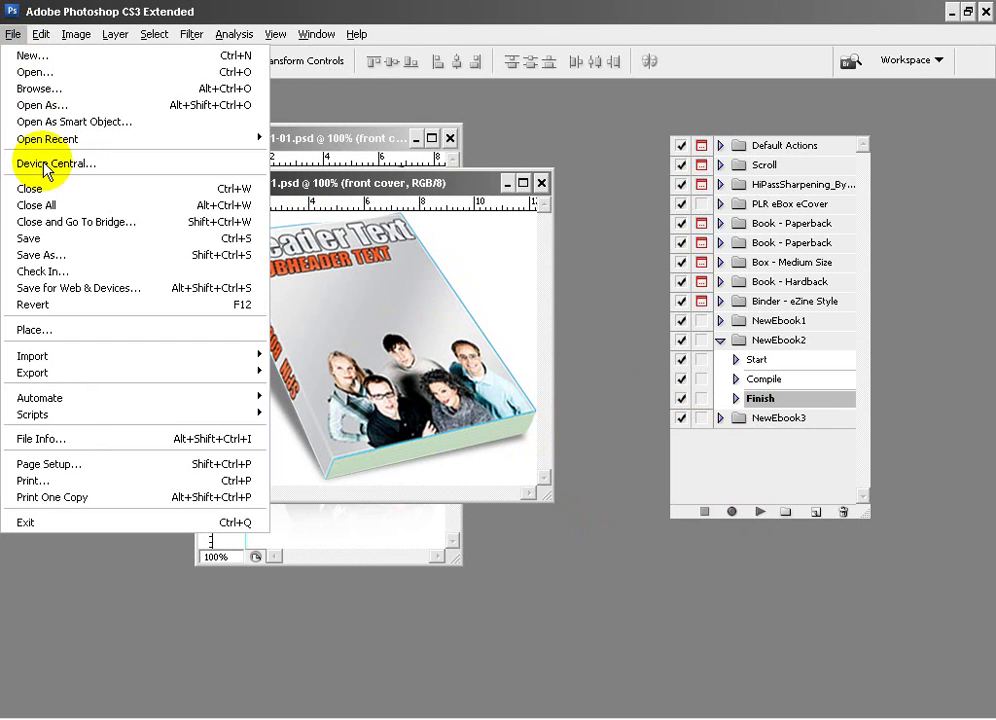
{"action": "left_click", "coordinate": [32, 72]}
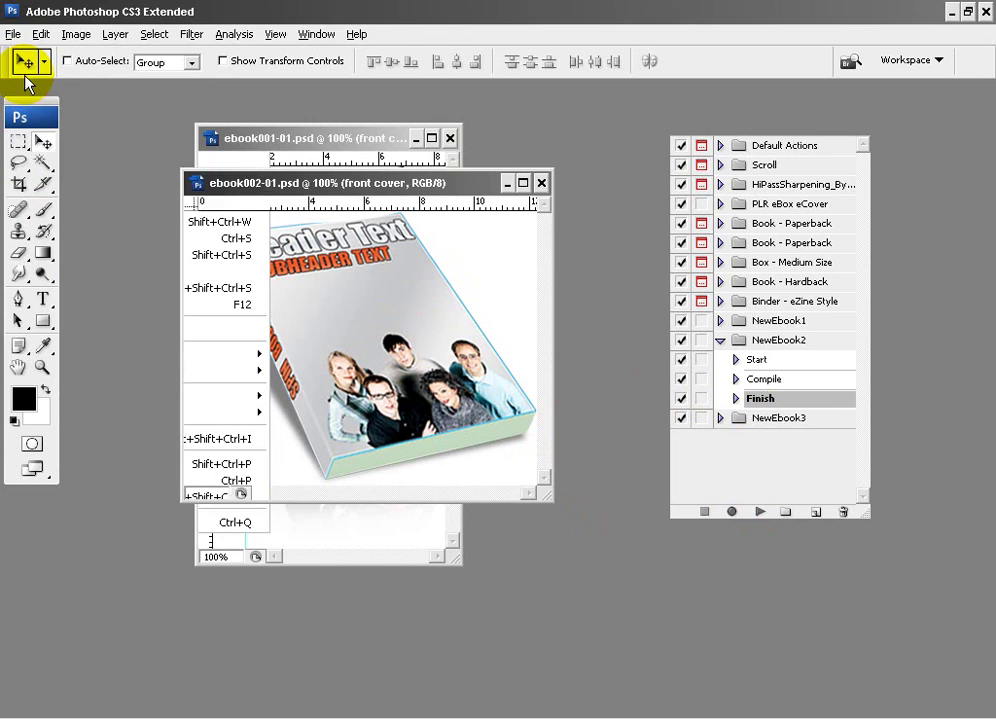
{"action": "left_click", "coordinate": [275, 346]}
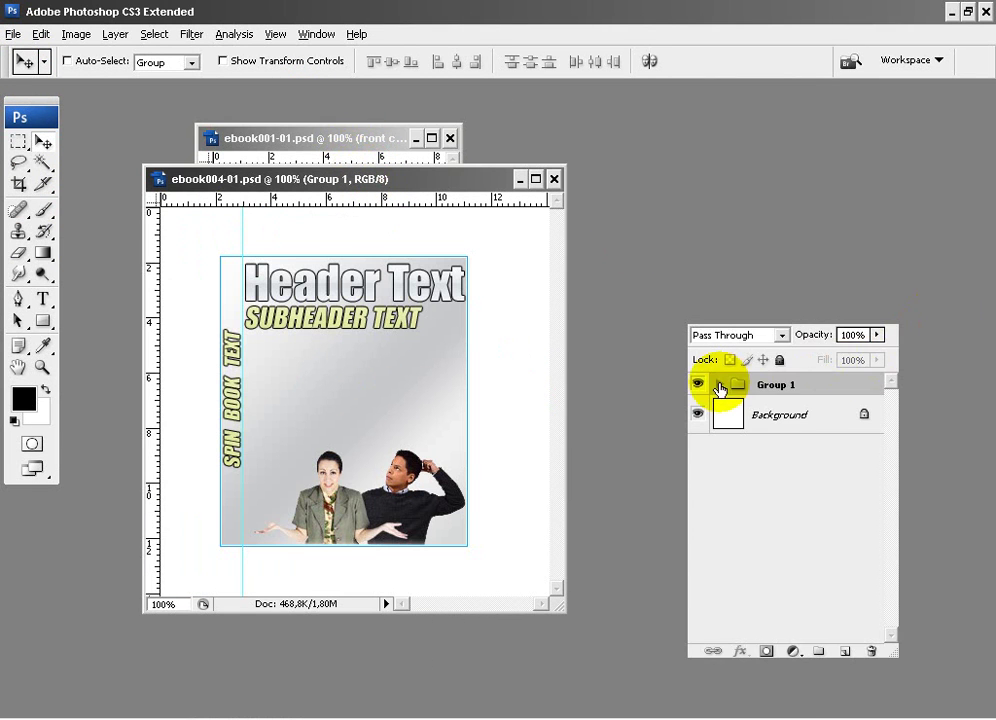
{"action": "left_click", "coordinate": [719, 384]}
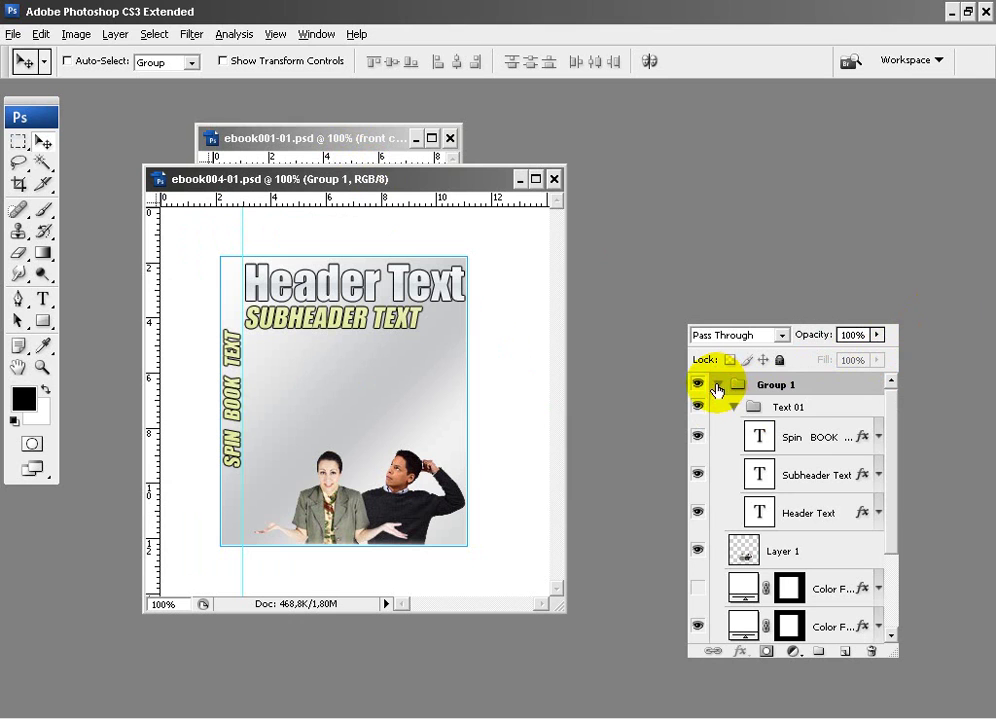
- Retype the Spin BOOK TEXT layer's vertical text as MY TEXT EBOOK HERE
{"action": "left_click", "coordinate": [797, 437]}
{"action": "double_click", "coordinate": [760, 440]}
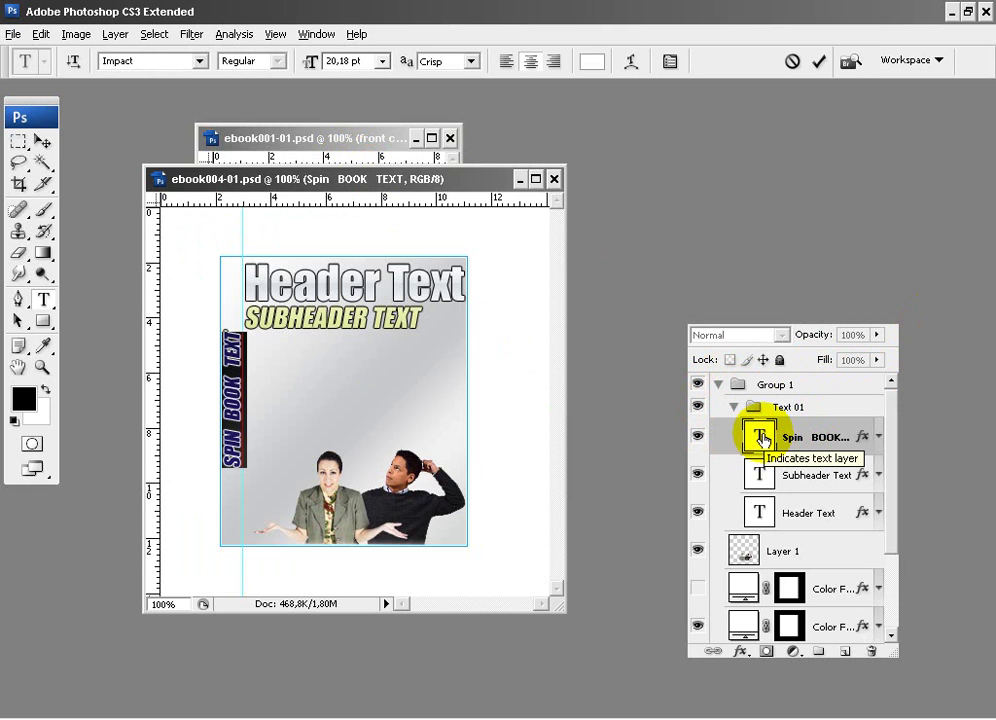
{"action": "type", "text": "MY TEX"}
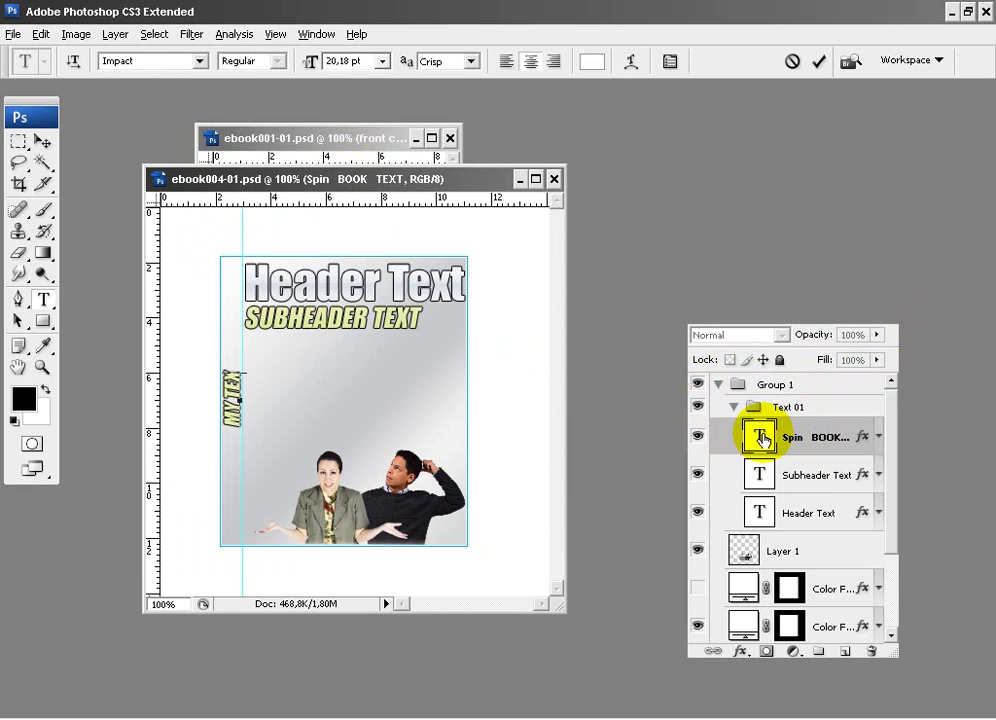
{"action": "type", "text": "OK HERE"}
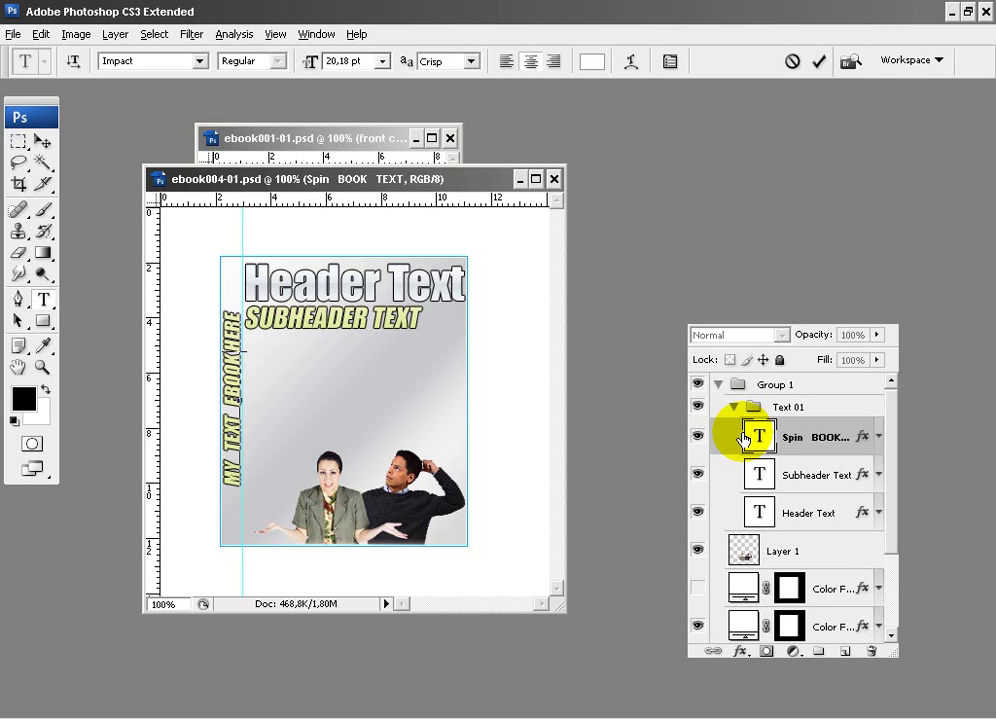
- Commit the spine text, then retype the Subheader Text layer as COOL SUBHEADER
{"action": "left_click", "coordinate": [758, 476]}
{"action": "key", "text": "v"}
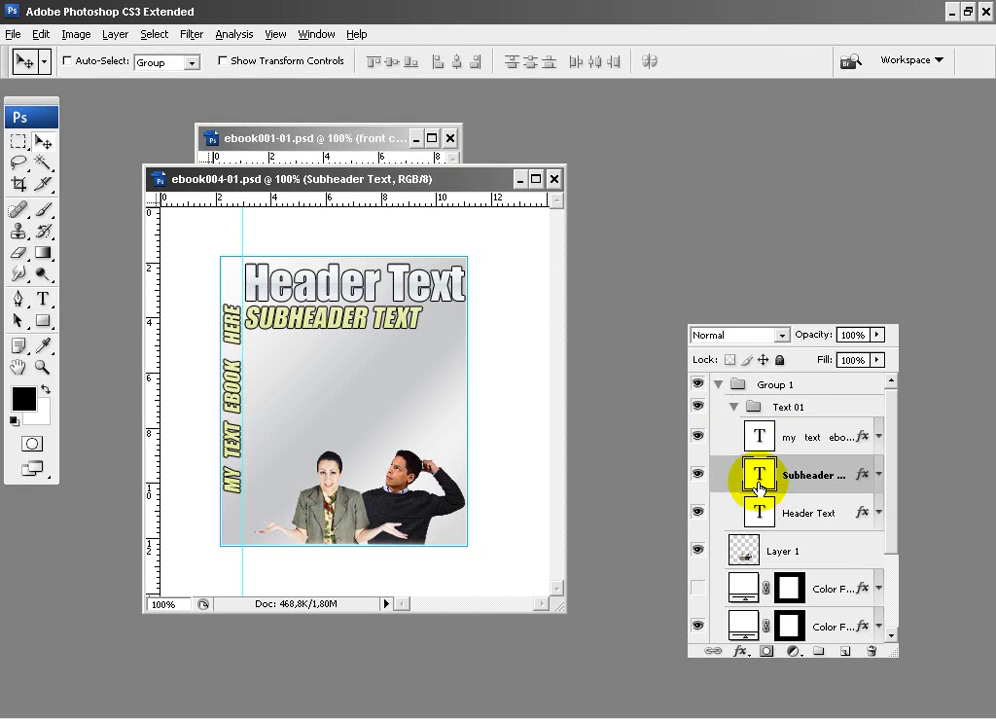
{"action": "double_click", "coordinate": [758, 482]}
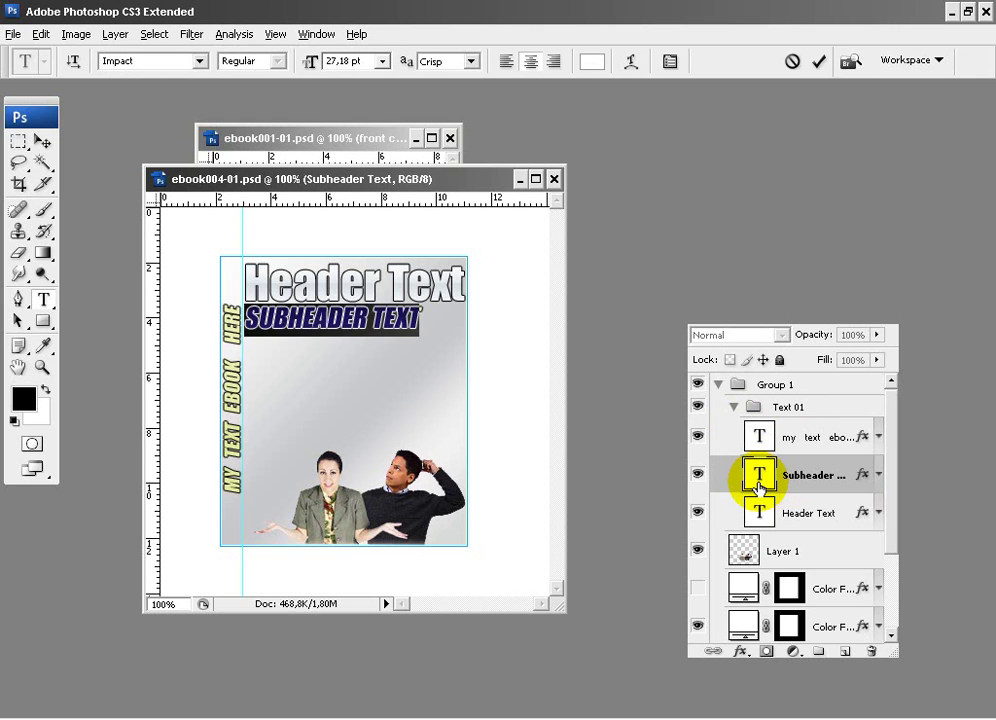
{"action": "type", "text": "coo"}
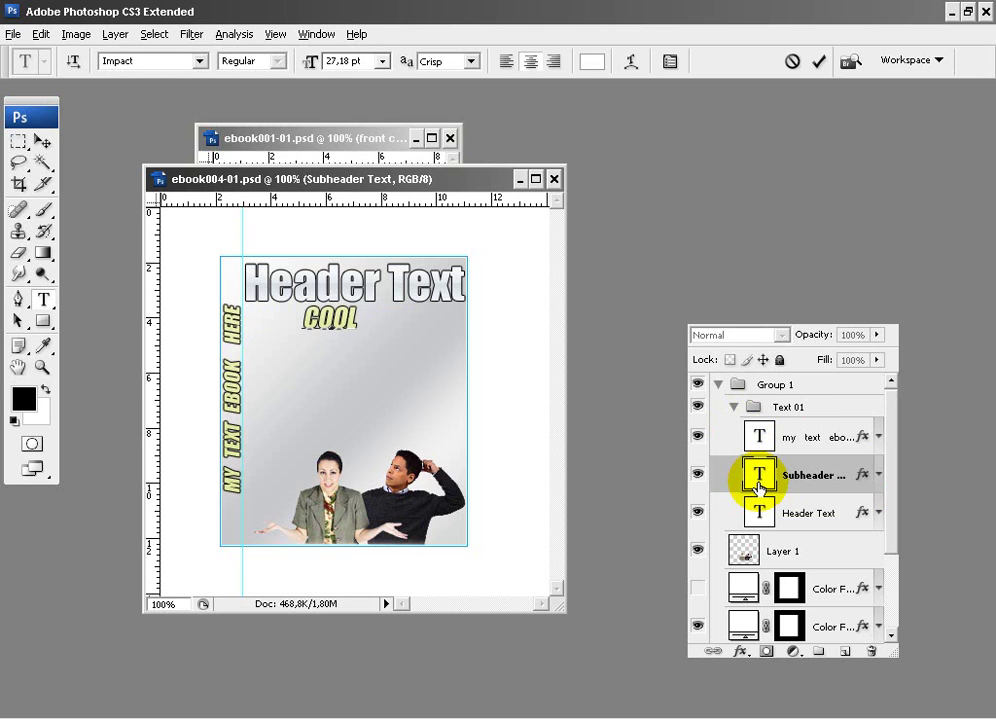
{"action": "type", "text": "HEADER"}
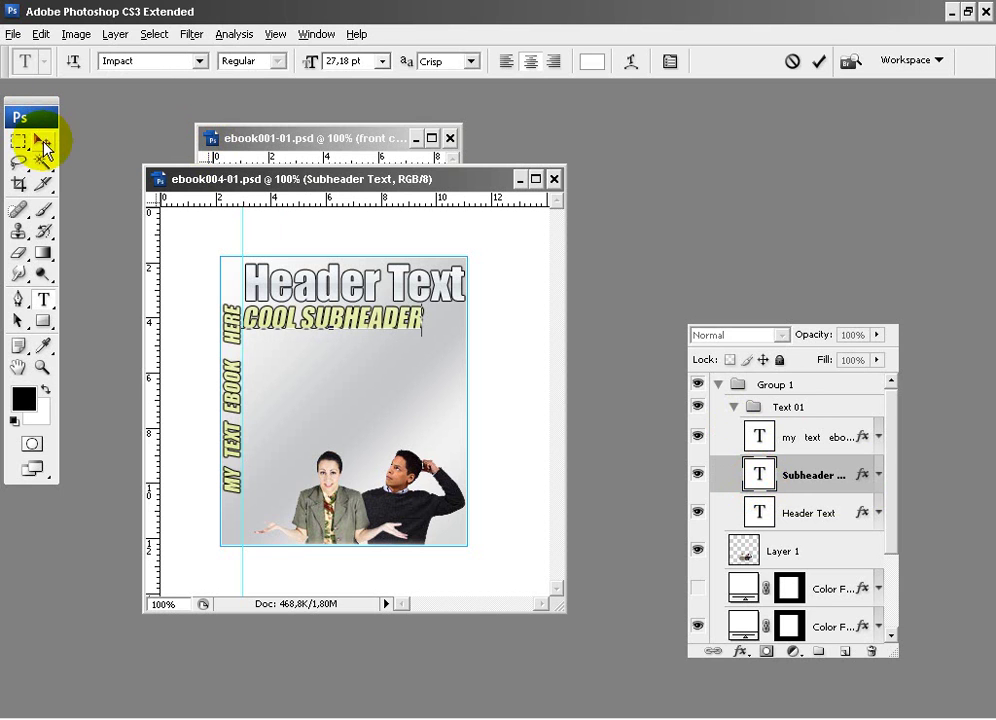
{"action": "left_click", "coordinate": [41, 143]}
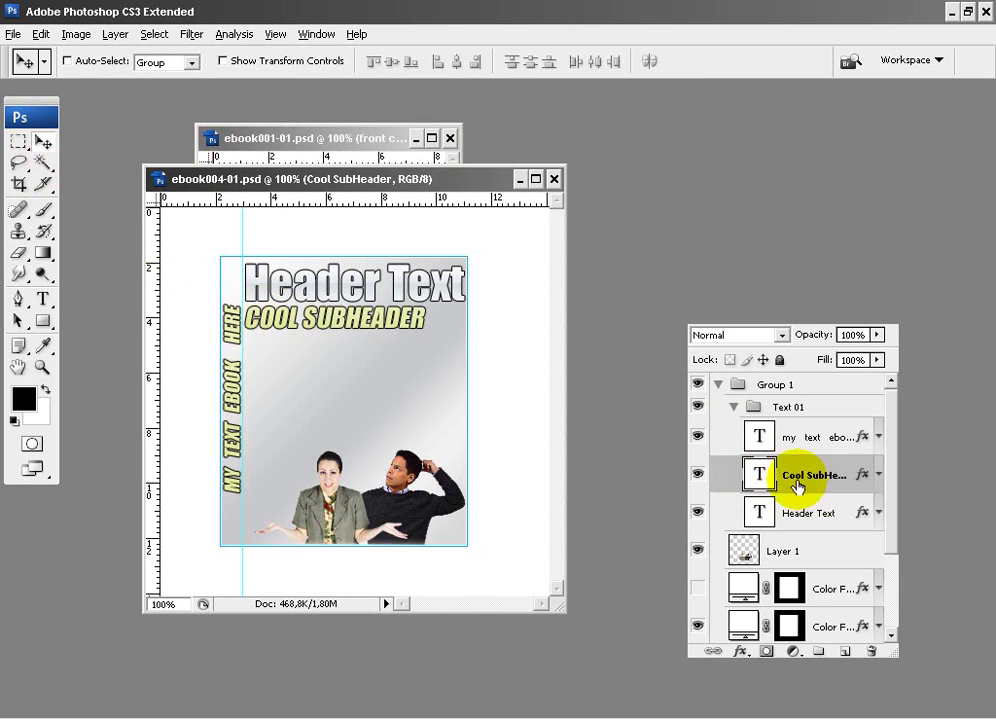
- Retype the Header Text layer as eBook Name and lower its font size by two steps
{"action": "left_click", "coordinate": [710, 508]}
{"action": "double_click", "coordinate": [762, 512]}
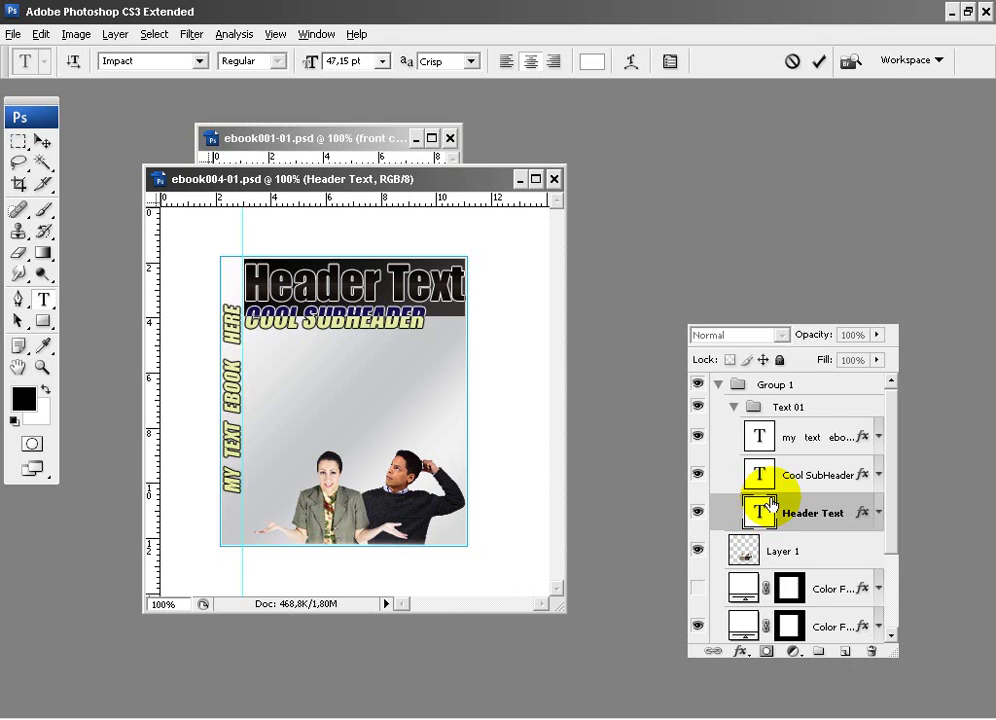
{"action": "type", "text": "e"}
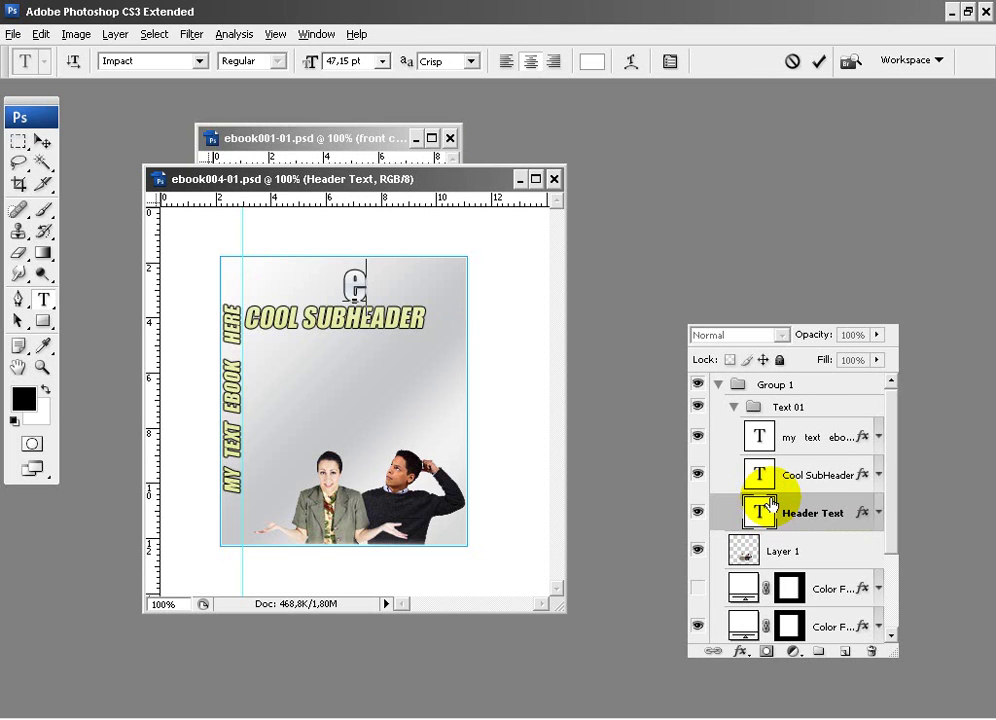
{"action": "type", "text": "Book Name"}
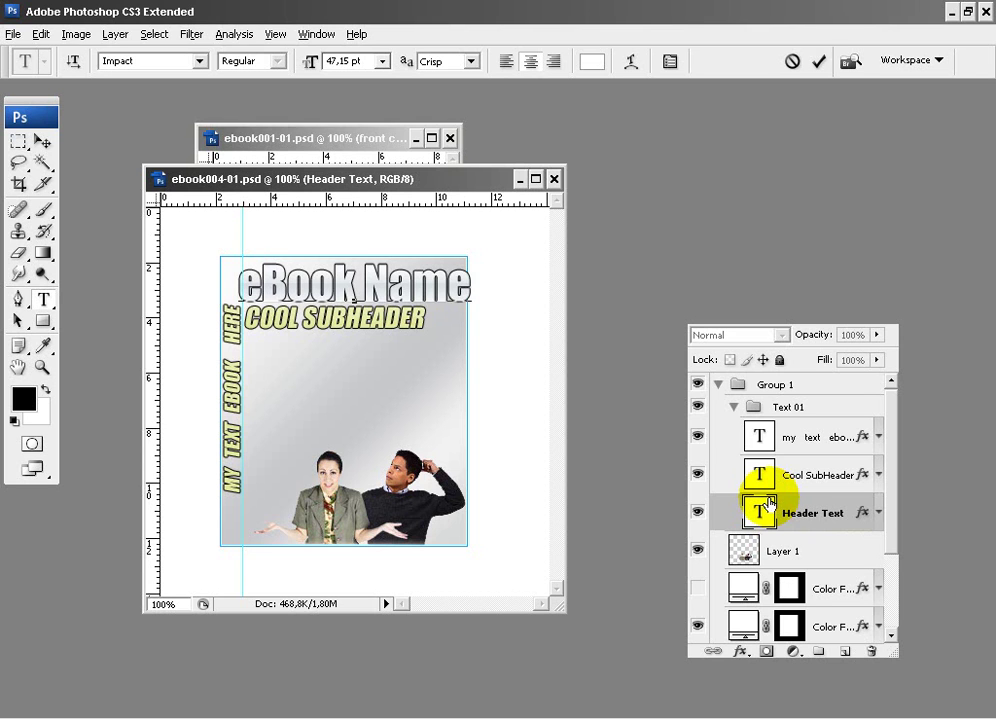
{"action": "left_click_drag", "start_coordinate": [466, 282], "coordinate": [62, 240]}
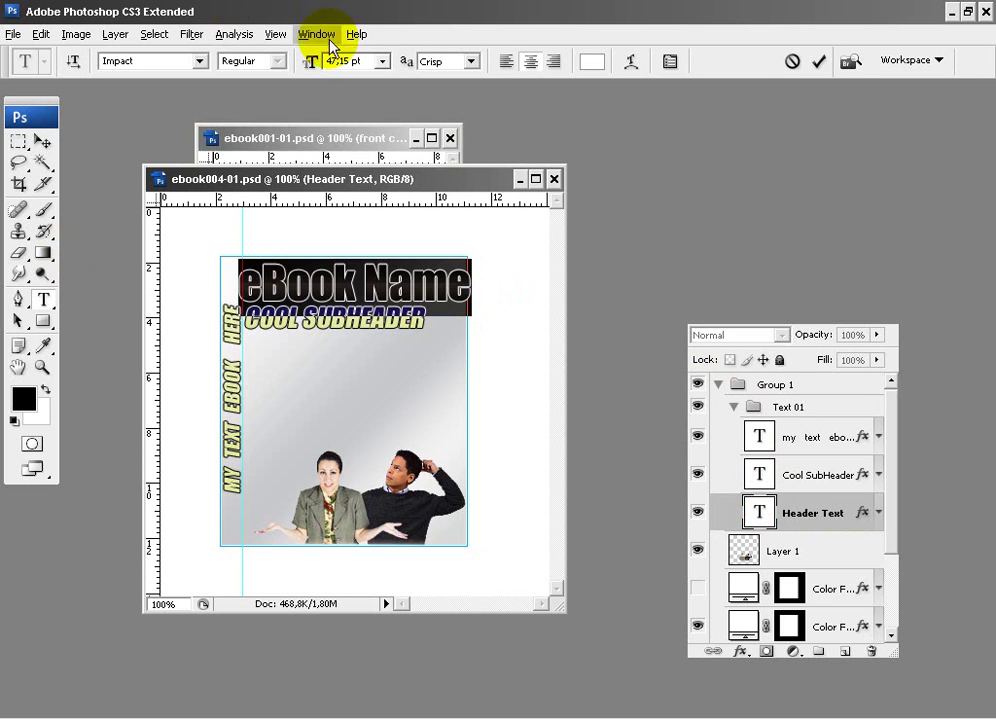
{"action": "left_click", "coordinate": [362, 62]}
{"action": "key", "text": "Down"}
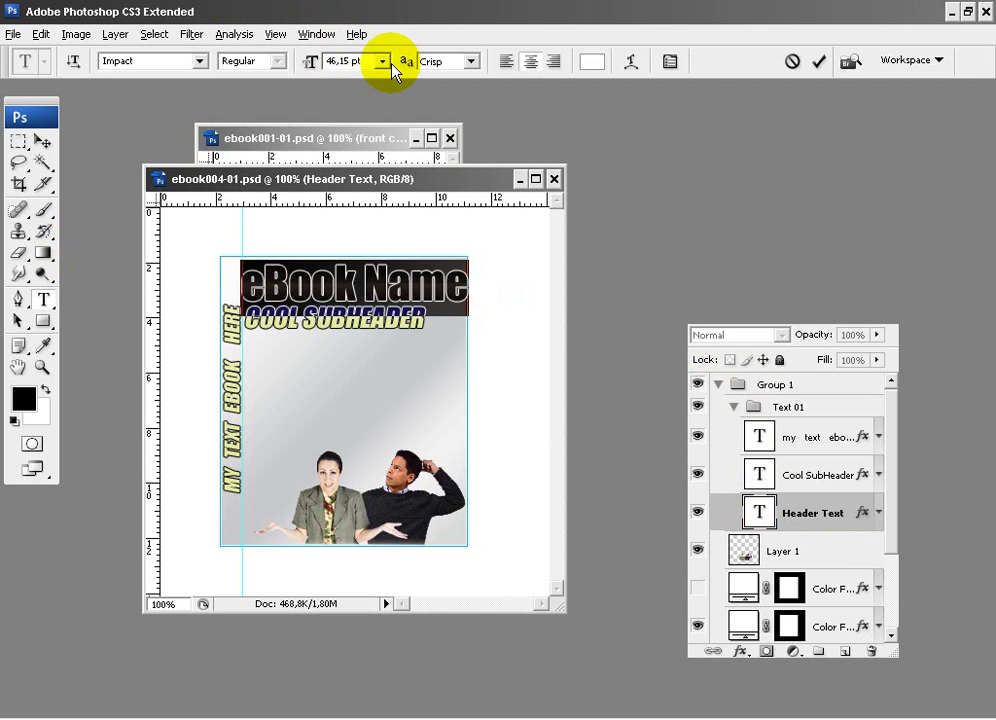
{"action": "key", "text": "Down"}
{"action": "key", "text": "Down"}
{"action": "left_click", "coordinate": [41, 139]}
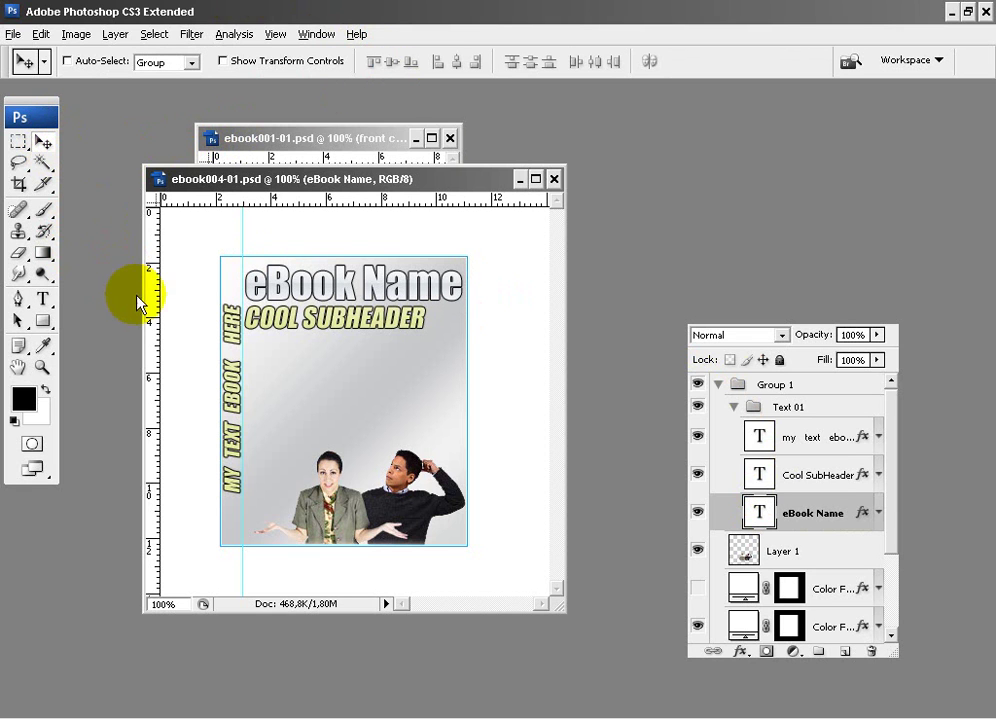
- Run NewEbook3's Compile action to turn the ebook004 cover into an upright 3D book
{"action": "left_click", "coordinate": [274, 34]}
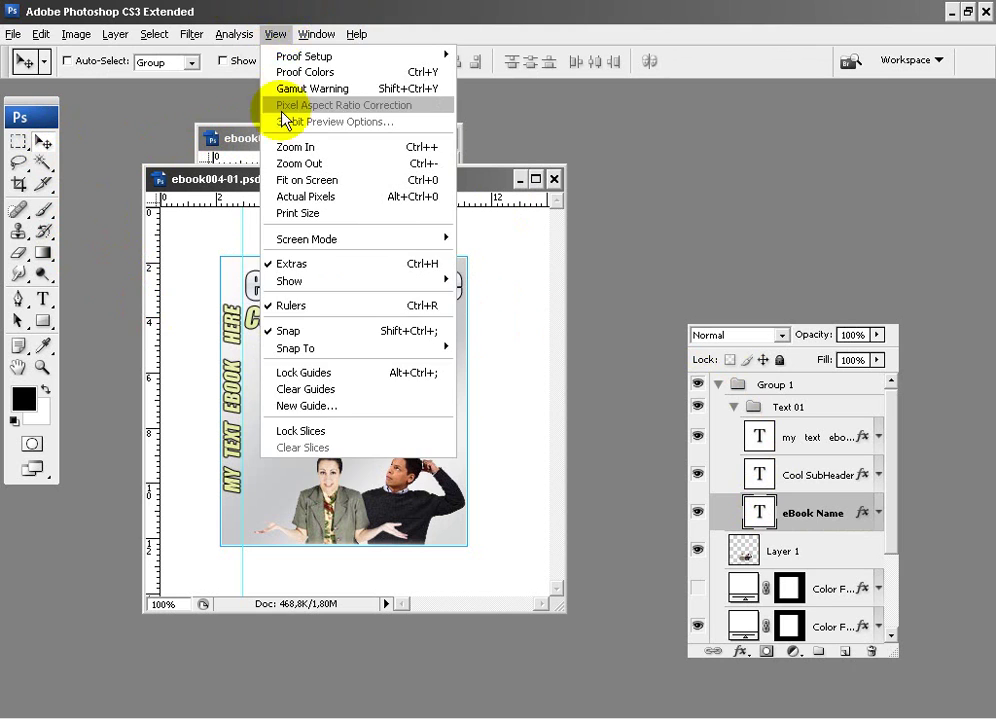
{"action": "left_click", "coordinate": [304, 96]}
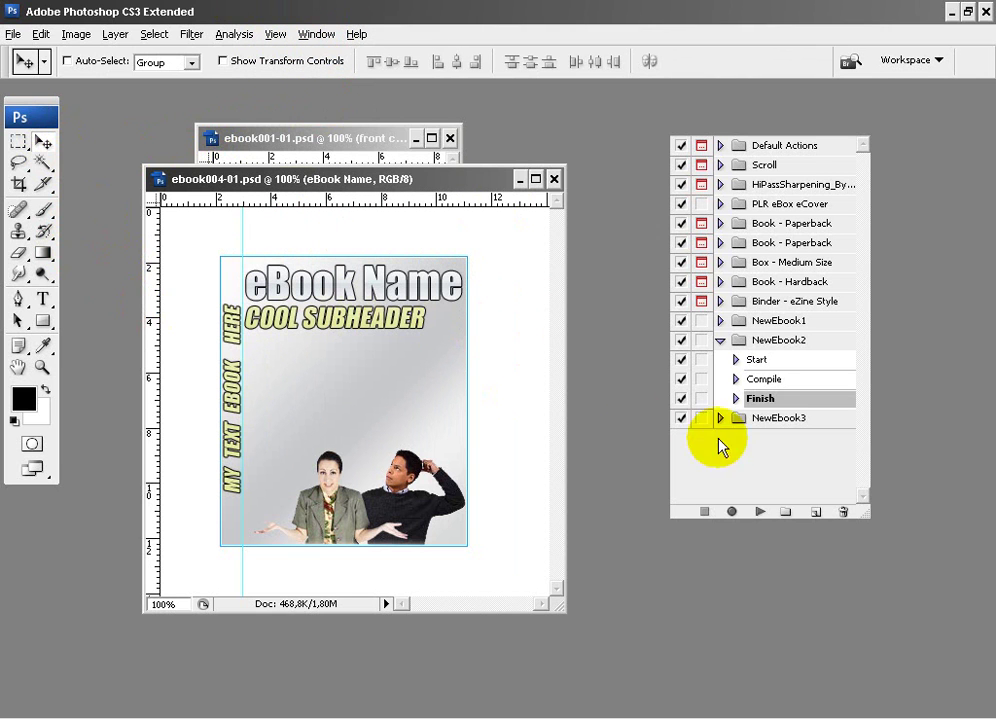
{"action": "left_click", "coordinate": [720, 340]}
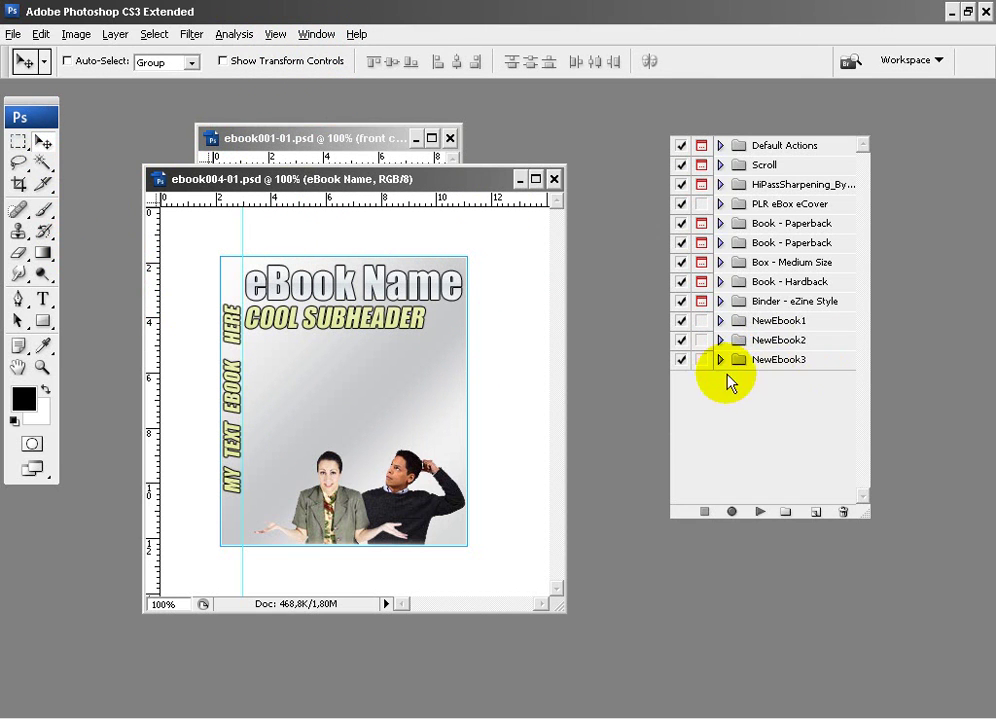
{"action": "left_click", "coordinate": [720, 359]}
{"action": "left_click", "coordinate": [762, 400]}
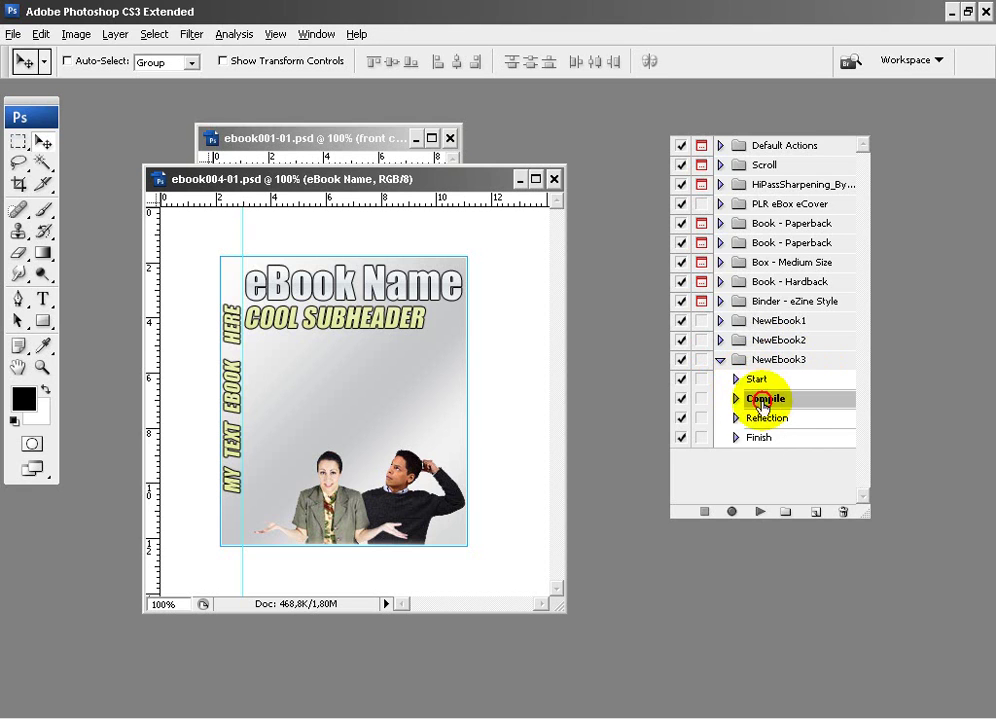
{"action": "left_click", "coordinate": [757, 511]}
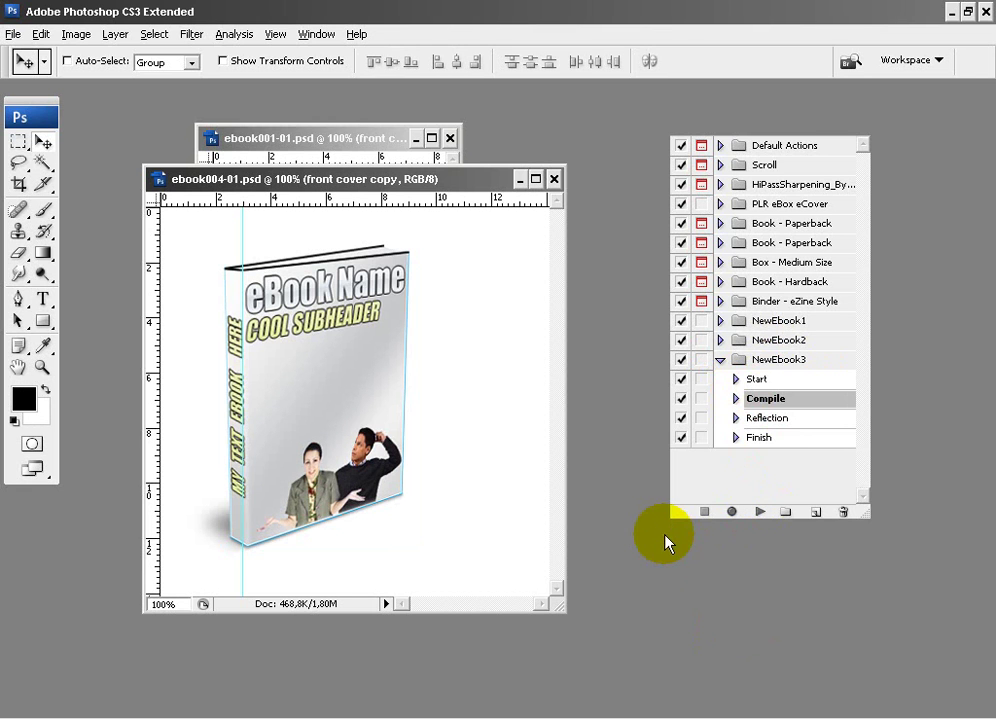
- Run NewEbook3's Reflection and Finish steps to mirror the book and trim the canvas
{"action": "left_click", "coordinate": [768, 417]}
{"action": "left_click", "coordinate": [757, 511]}
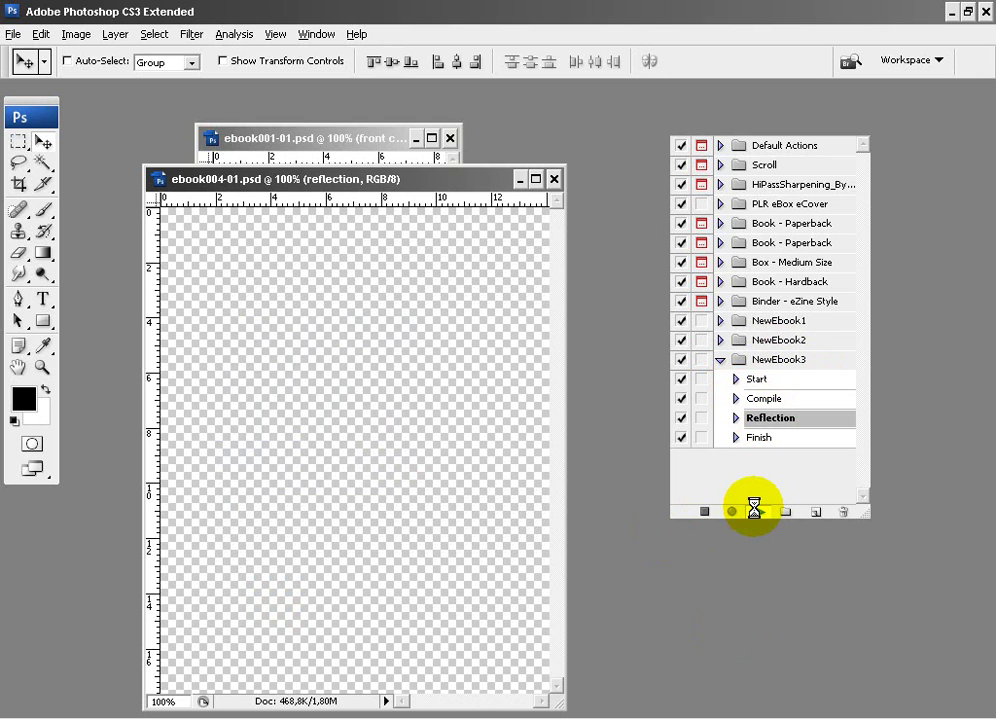
{"action": "left_click", "coordinate": [758, 437]}
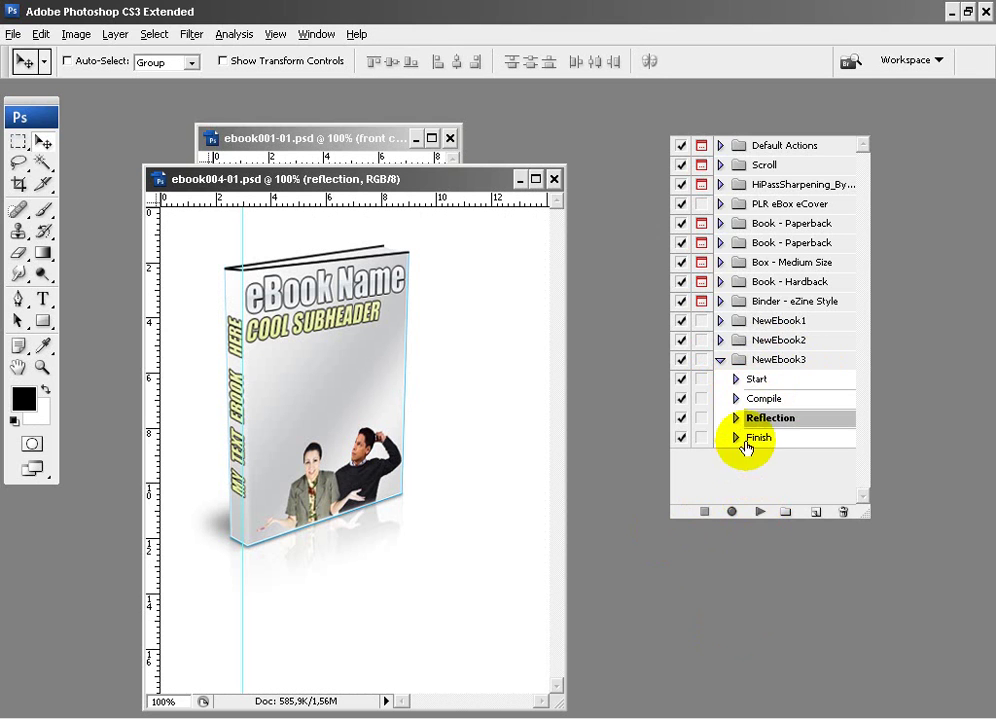
{"action": "left_click", "coordinate": [757, 511]}
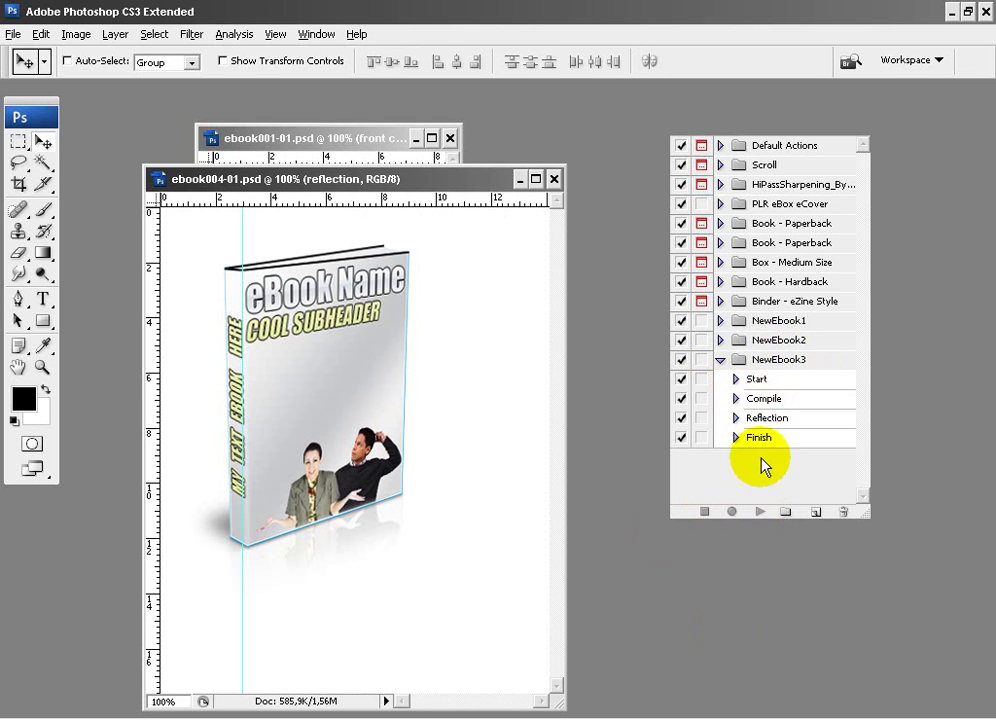
{"action": "left_click", "coordinate": [755, 440]}
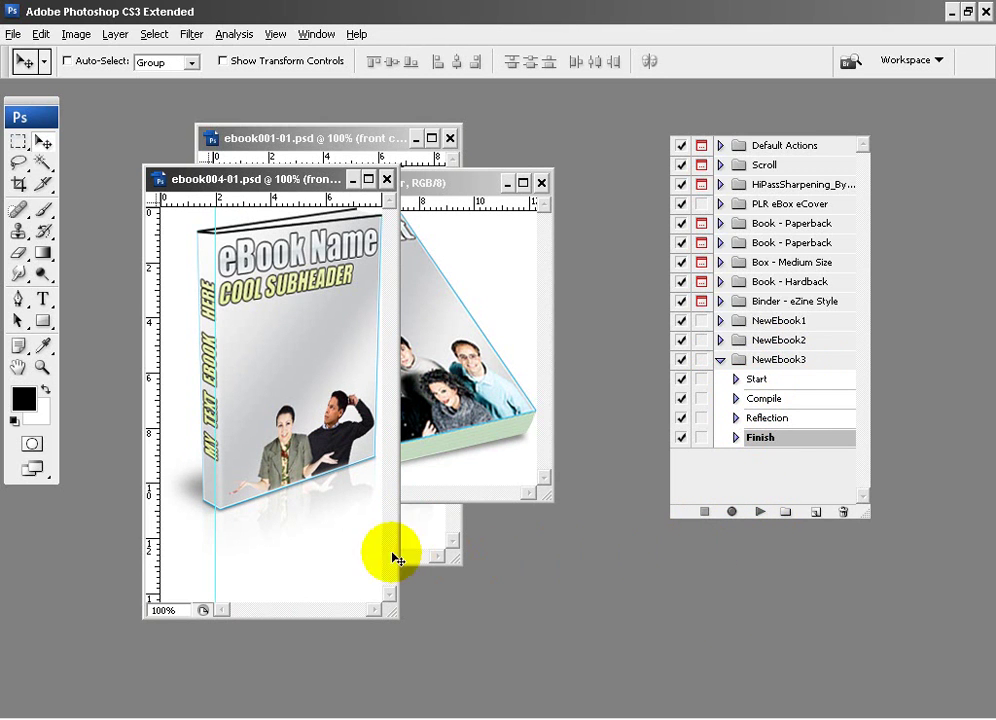
- Move the ebook002 window down-left and cycle through the ebook001, ebook004 and ebook002 mockups
{"action": "left_click", "coordinate": [437, 207]}
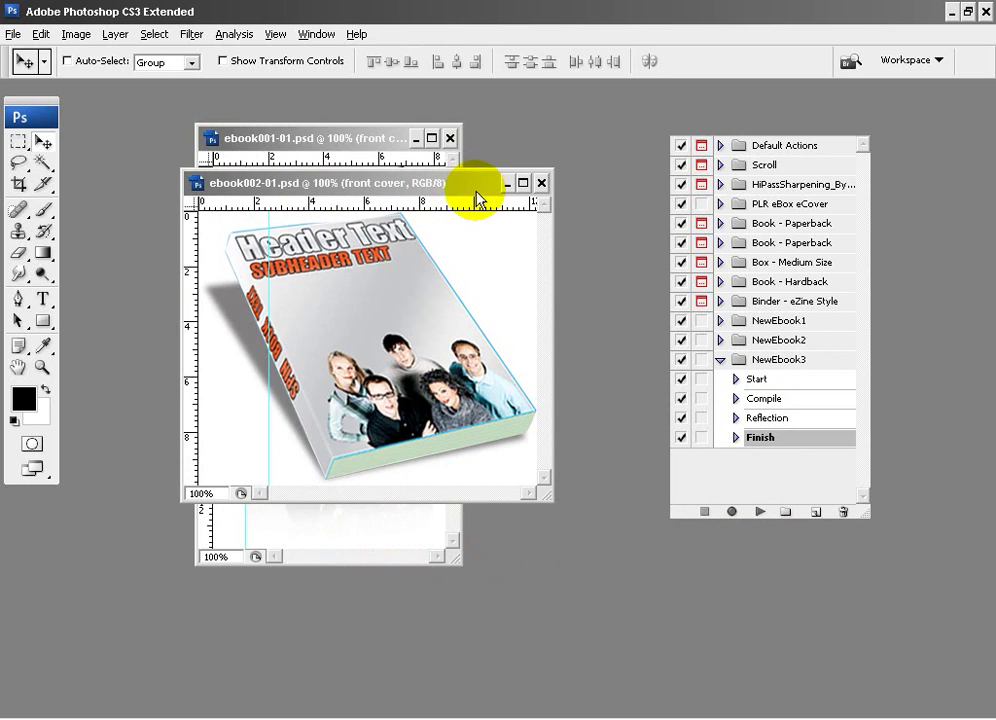
{"action": "left_click_drag", "start_coordinate": [314, 193], "coordinate": [199, 311]}
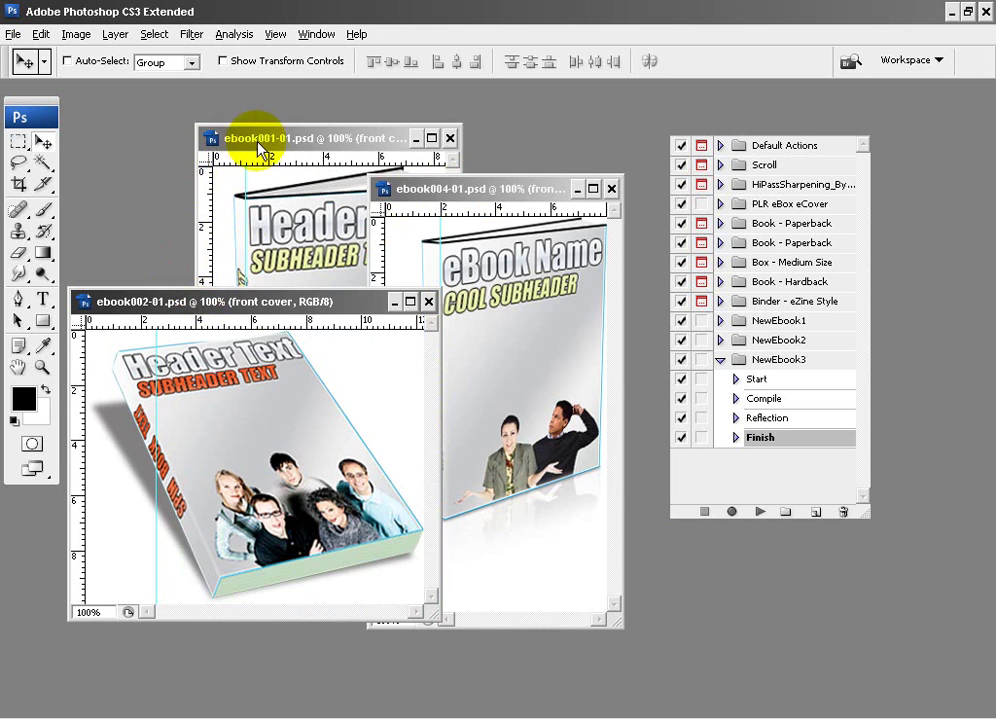
{"action": "left_click", "coordinate": [258, 148]}
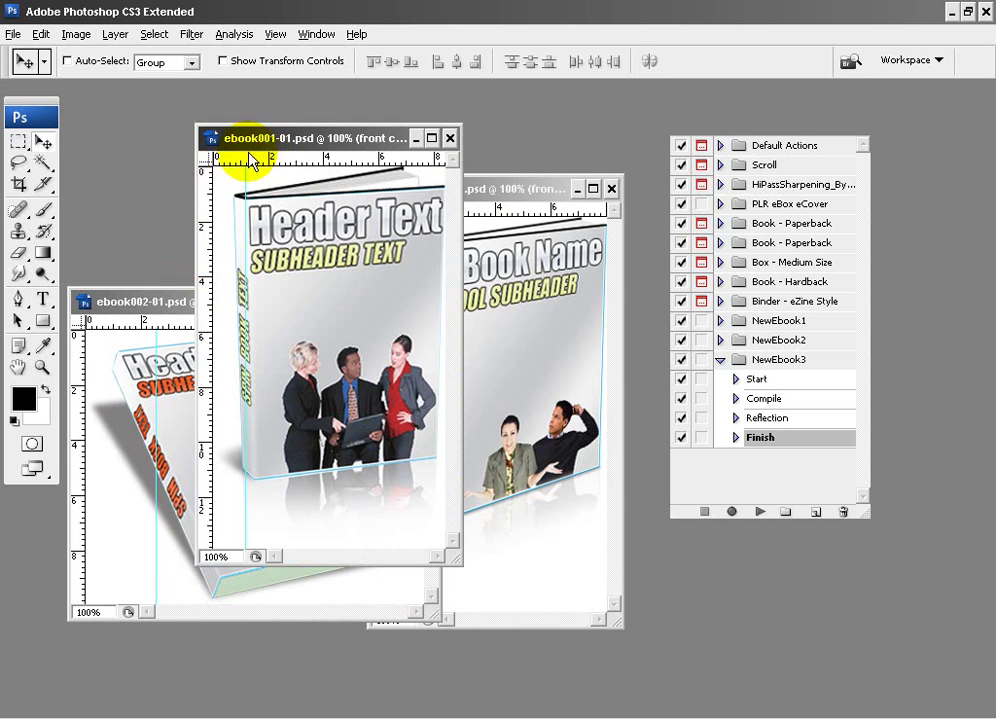
{"action": "left_click", "coordinate": [505, 212]}
{"action": "left_click", "coordinate": [128, 300]}
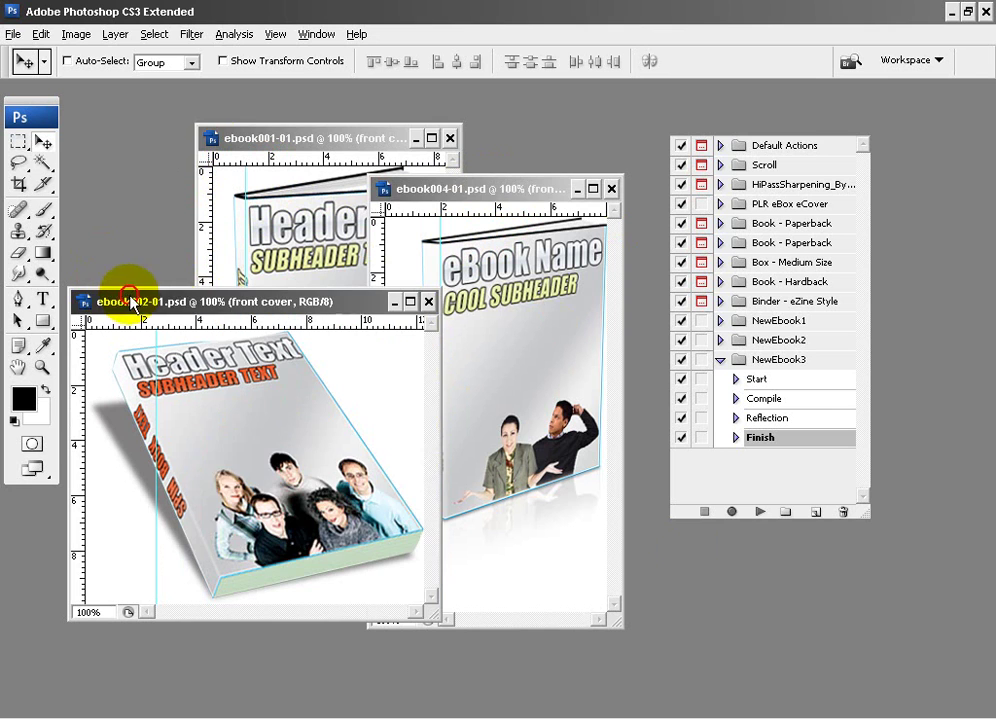
{"action": "left_click", "coordinate": [318, 148]}
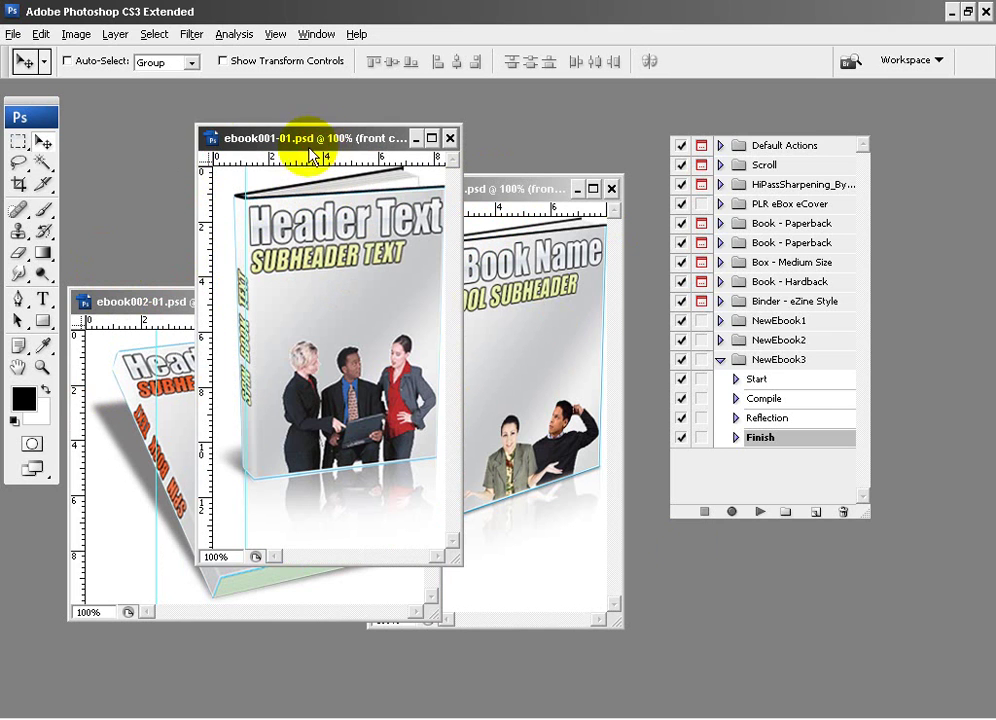
- Browse the NewEbook1 and NewEbook3 action sets and minimize the ebook001 and ebook004 windows
{"action": "left_click", "coordinate": [724, 360]}
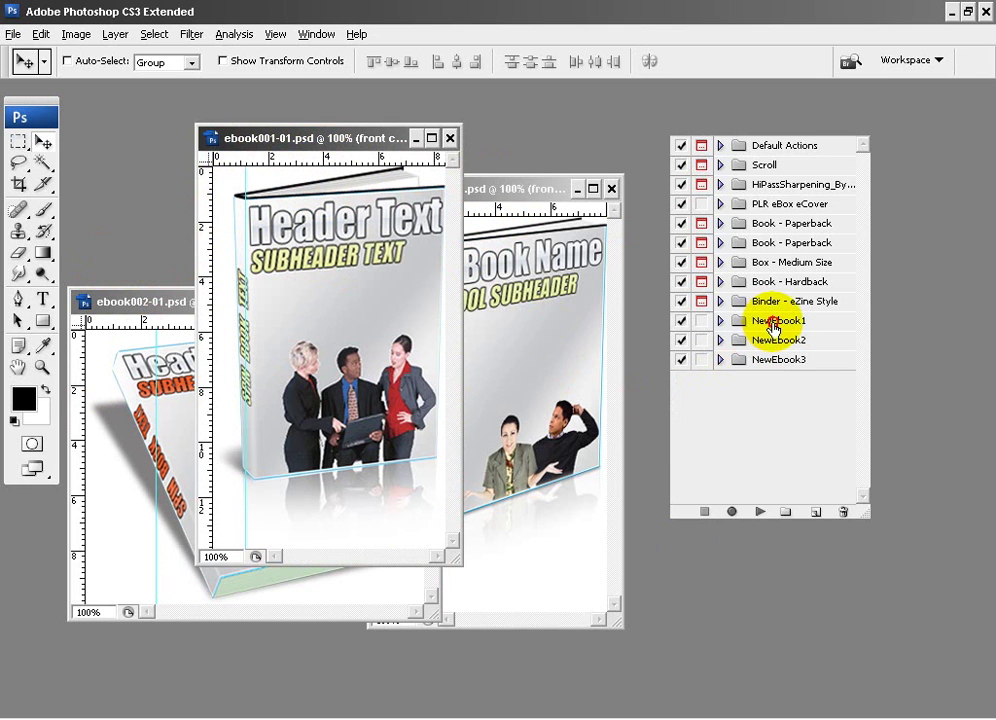
{"action": "left_click", "coordinate": [726, 321]}
{"action": "left_click", "coordinate": [720, 321]}
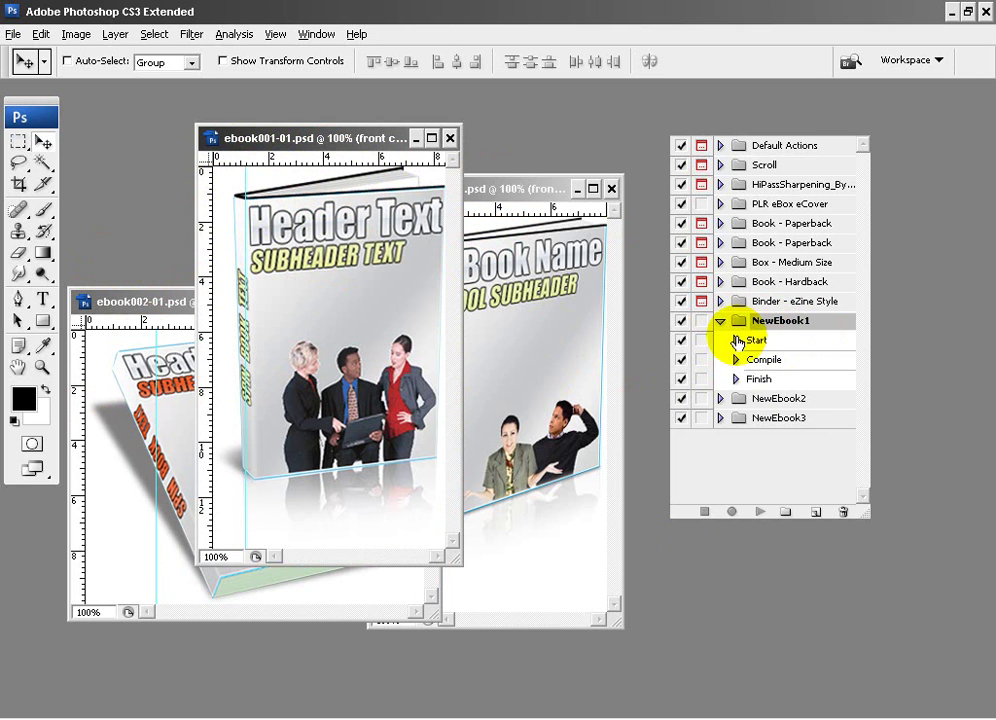
{"action": "left_click", "coordinate": [720, 321]}
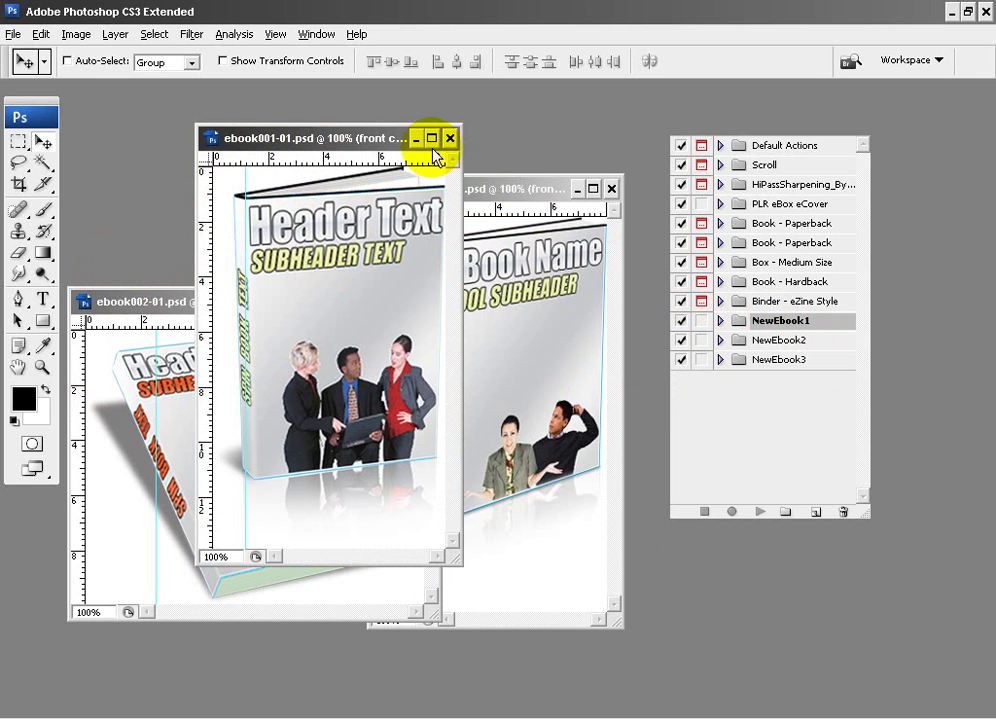
{"action": "left_click", "coordinate": [416, 138]}
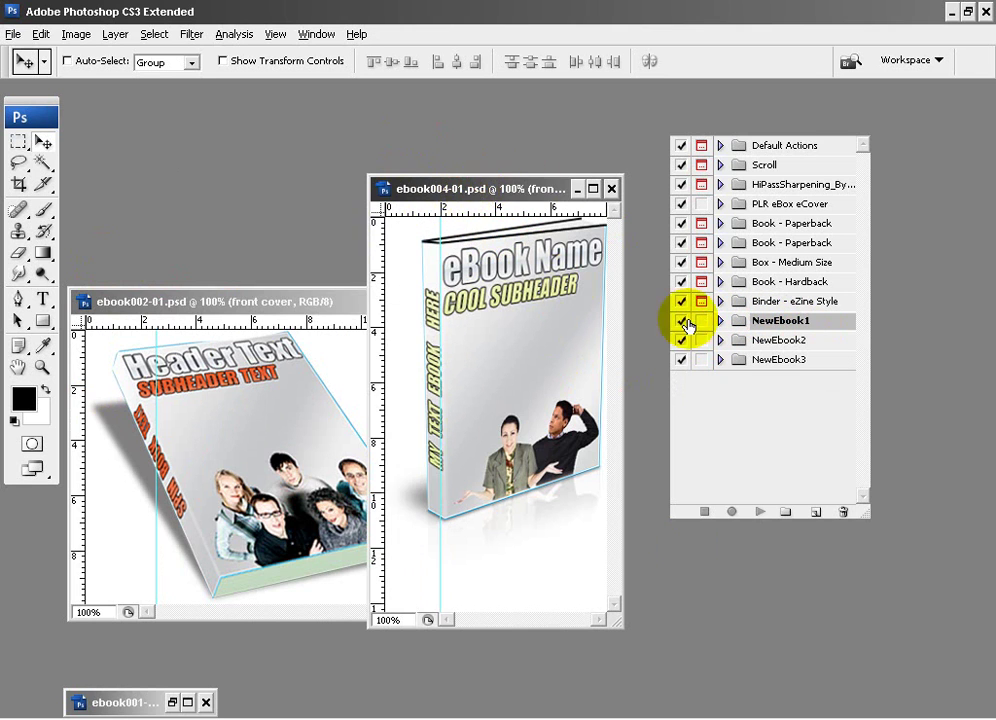
{"action": "left_click", "coordinate": [718, 360]}
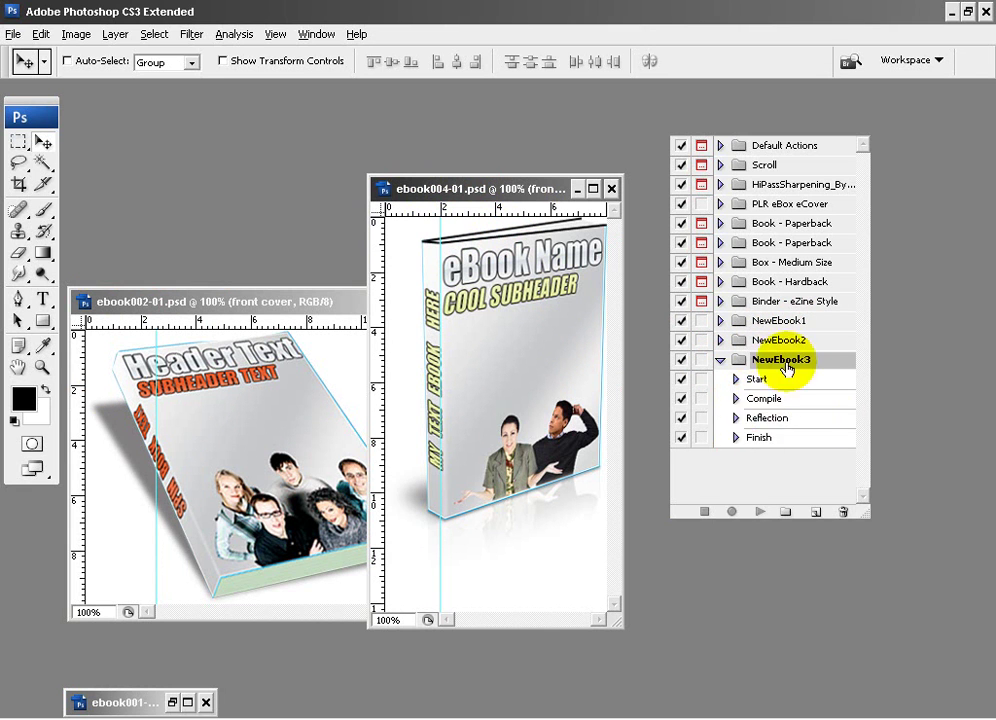
{"action": "left_click", "coordinate": [720, 359]}
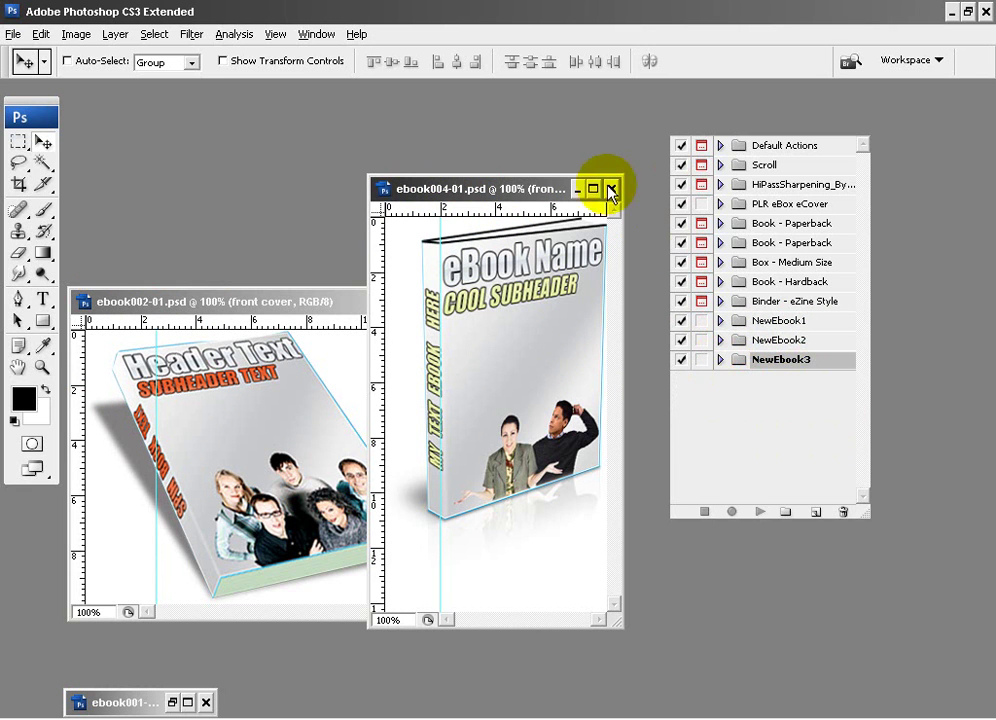
{"action": "left_click", "coordinate": [577, 188]}
{"action": "left_click", "coordinate": [430, 297]}
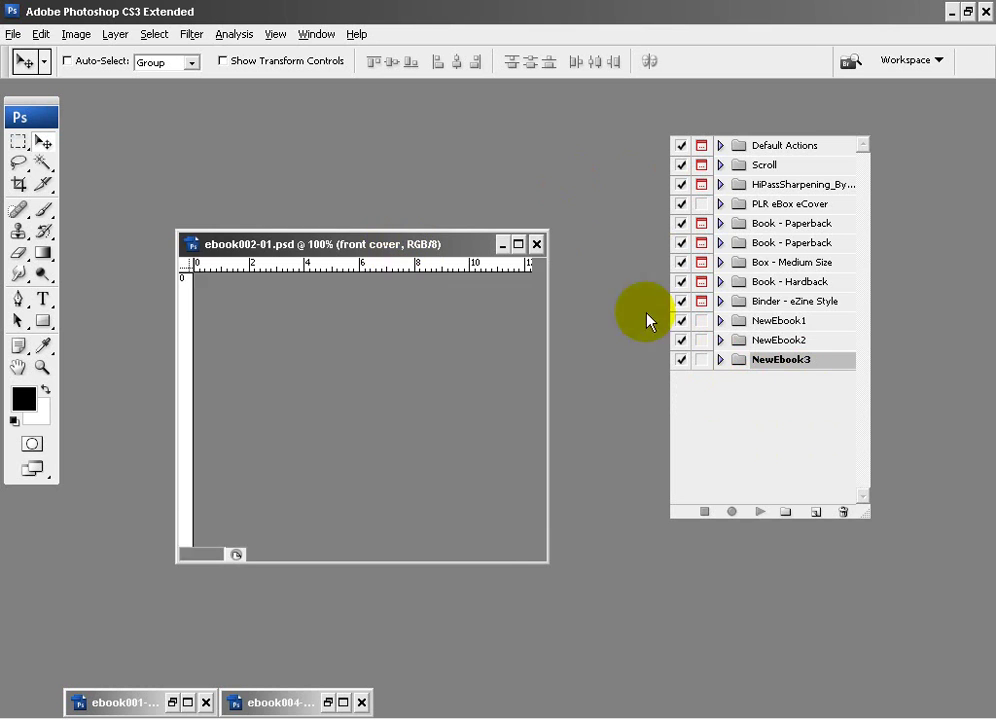
- Expand and collapse the NewEbook2 action set, then close the Actions panel
{"action": "left_click", "coordinate": [745, 340]}
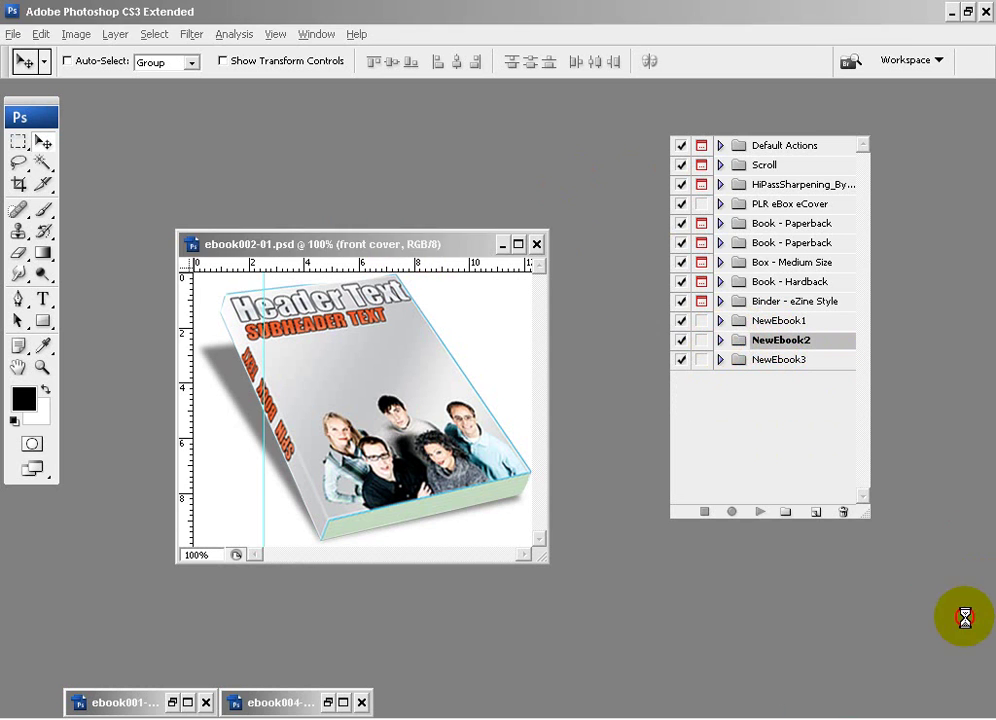
{"action": "left_click", "coordinate": [718, 341]}
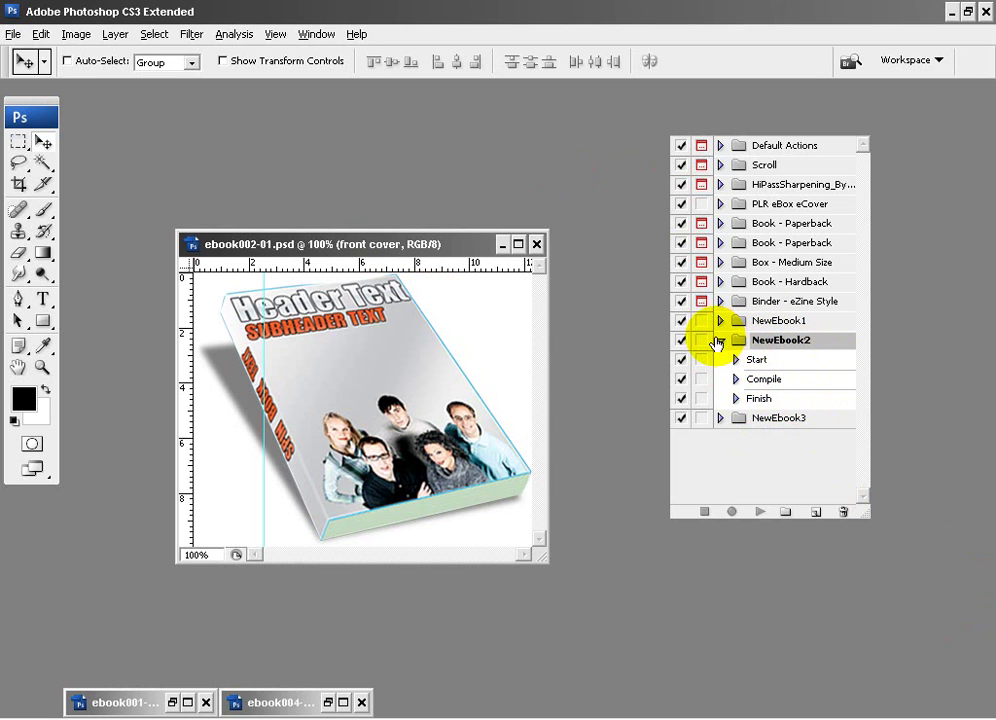
{"action": "left_click", "coordinate": [718, 341]}
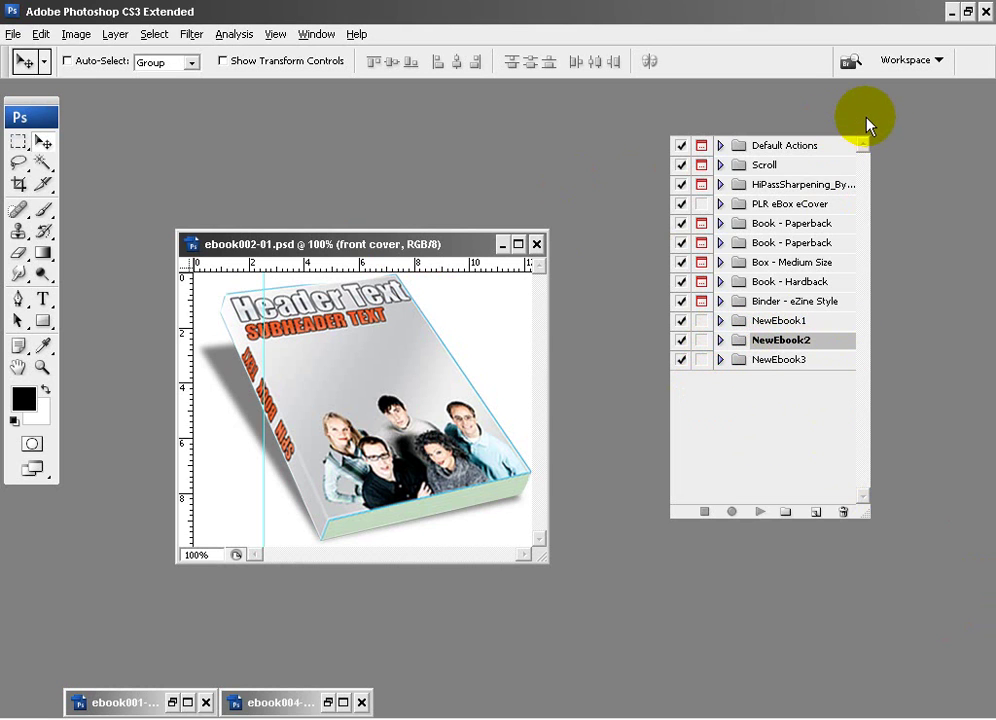
{"action": "left_click", "coordinate": [862, 124]}
- Close the ebook002 mockup and restore the minimized ebook004 and ebook001 mockups
{"action": "key", "text": "ctrl+w"}
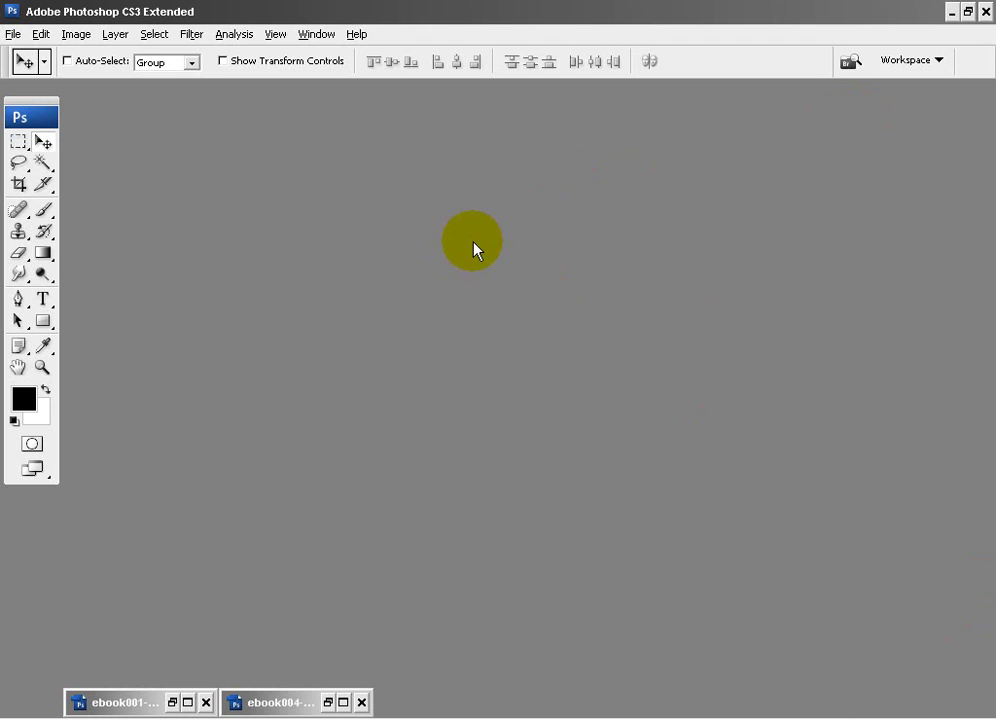
{"action": "left_click", "coordinate": [328, 702]}
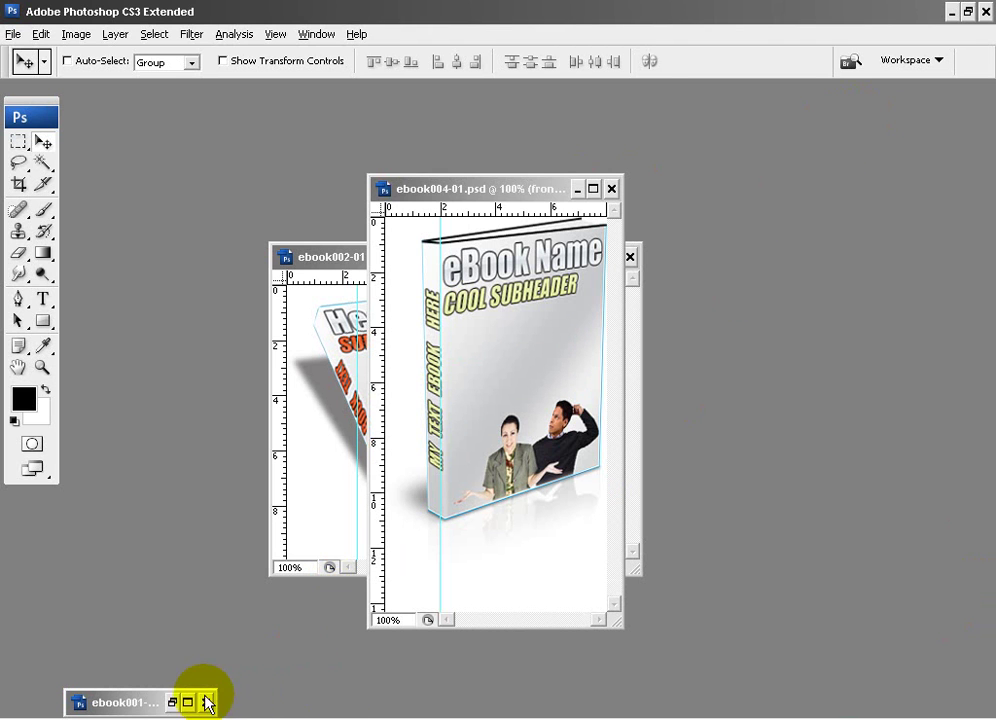
{"action": "left_click", "coordinate": [173, 702]}
{"action": "key", "text": "ctrl+w"}
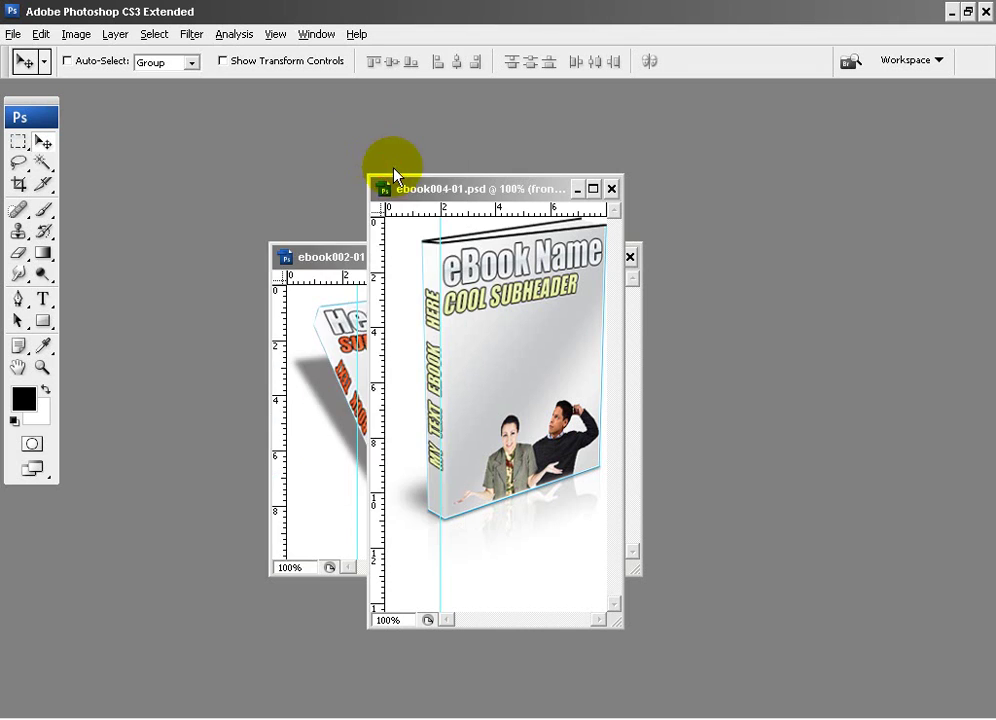
- Choose JPEG output in Save for Web & Devices for the ebook001 mockup
{"action": "left_click", "coordinate": [12, 34]}
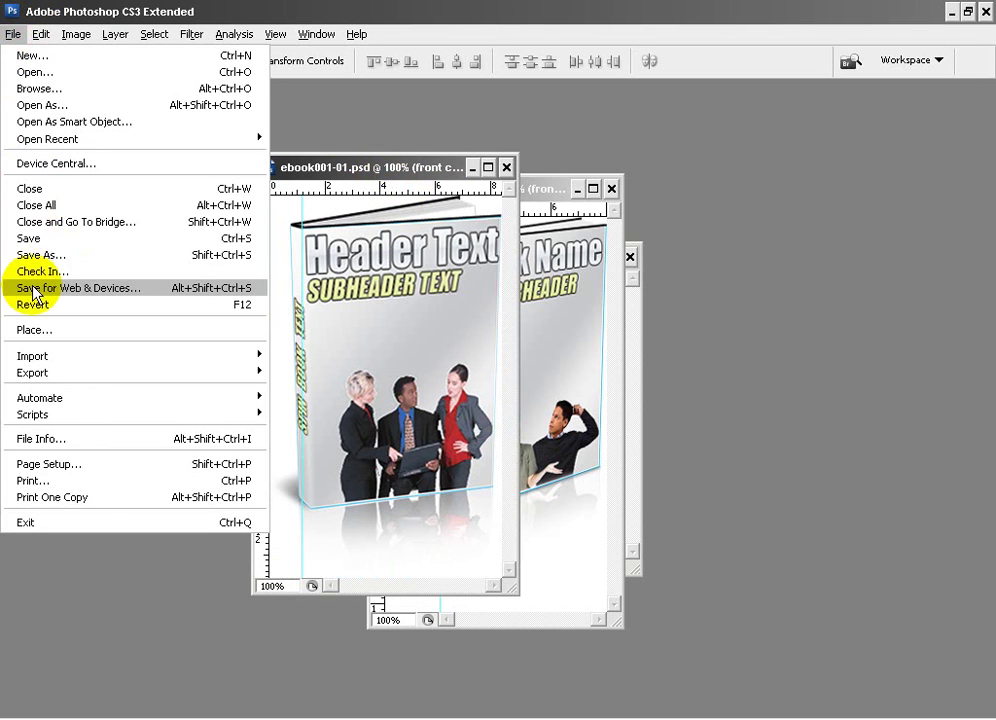
{"action": "left_click", "coordinate": [40, 284]}
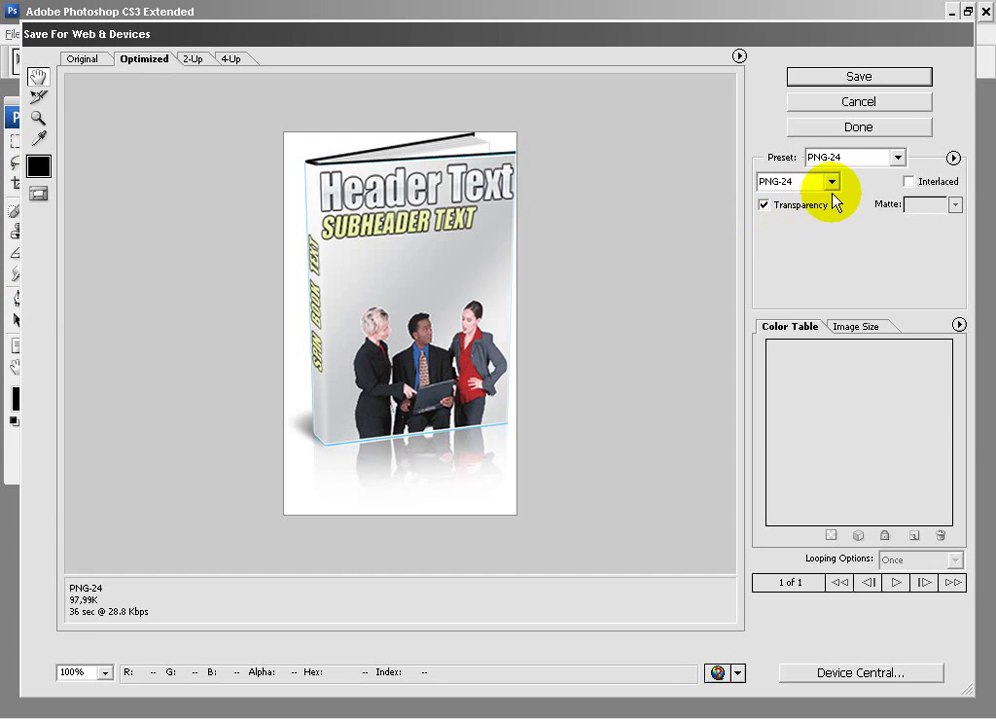
{"action": "left_click", "coordinate": [831, 182]}
{"action": "left_click", "coordinate": [805, 218]}
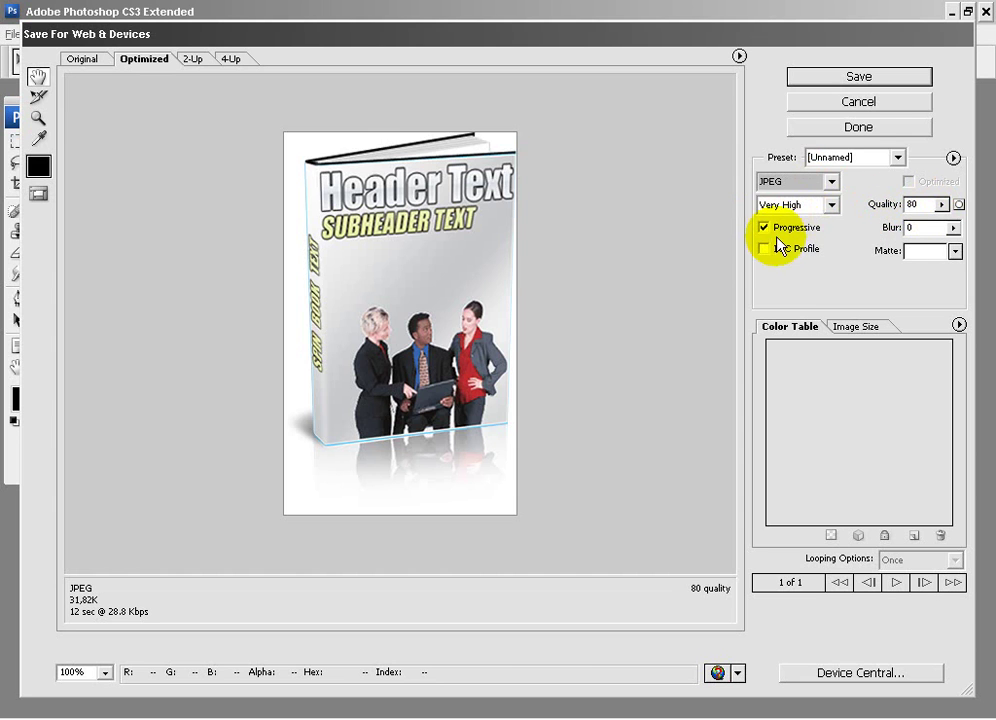
{"action": "left_click", "coordinate": [852, 78]}
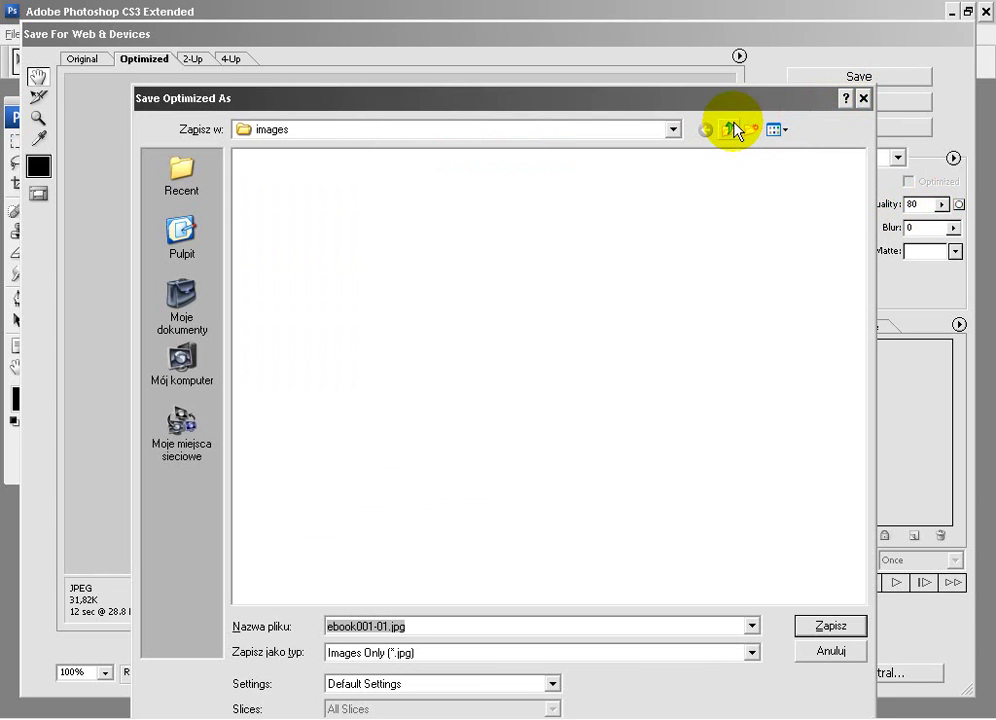
- Save the JPEG as ebook004.jpg in the 003 Sales Pages Vol.2 folder
{"action": "left_click", "coordinate": [733, 128]}
{"action": "left_click", "coordinate": [283, 240]}
{"action": "left_click", "coordinate": [372, 626]}
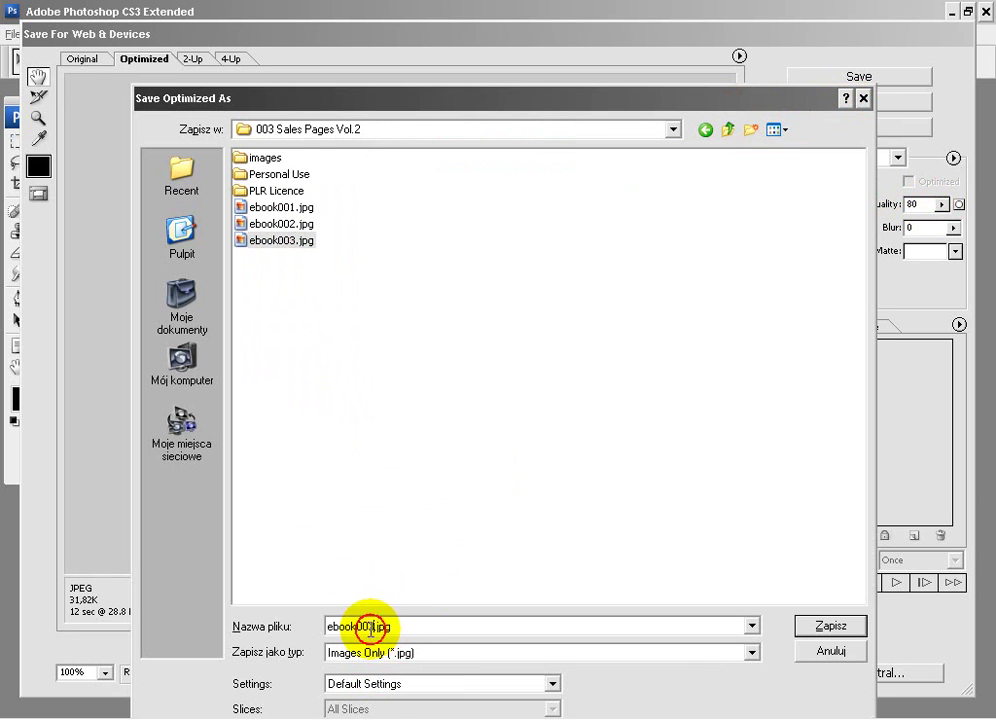
{"action": "key", "text": "BackSpace"}
{"action": "type", "text": "4"}
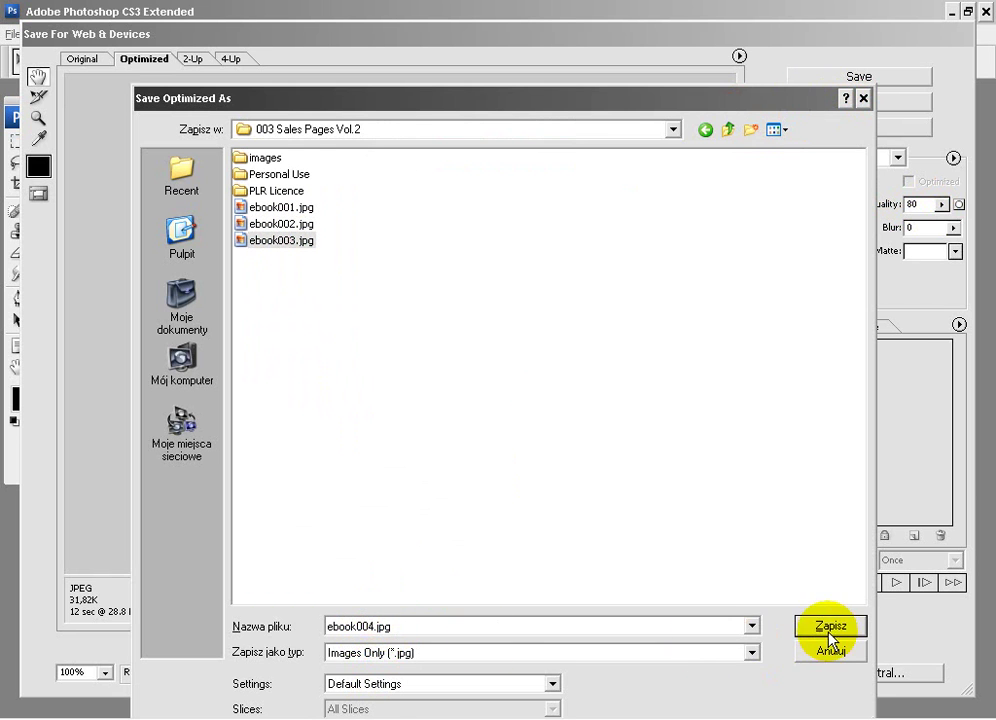
{"action": "left_click", "coordinate": [829, 630]}
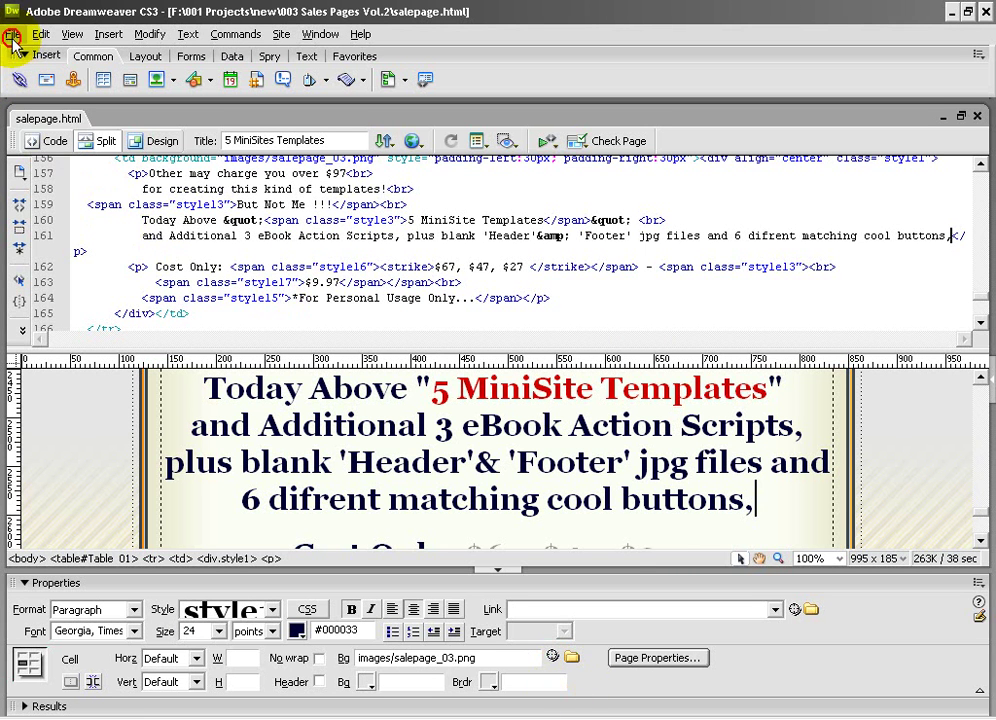
- Create a new blank HTML page with a centred container
{"action": "left_click", "coordinate": [14, 34]}
{"action": "left_click", "coordinate": [34, 55]}
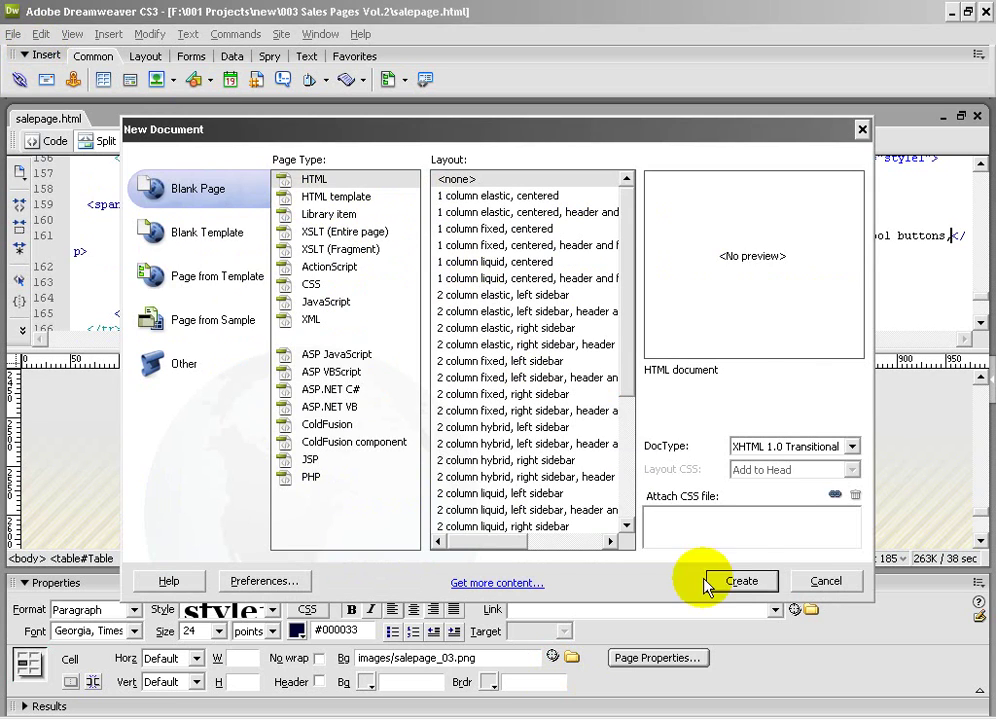
{"action": "left_click", "coordinate": [748, 584]}
{"action": "left_click", "coordinate": [380, 444]}
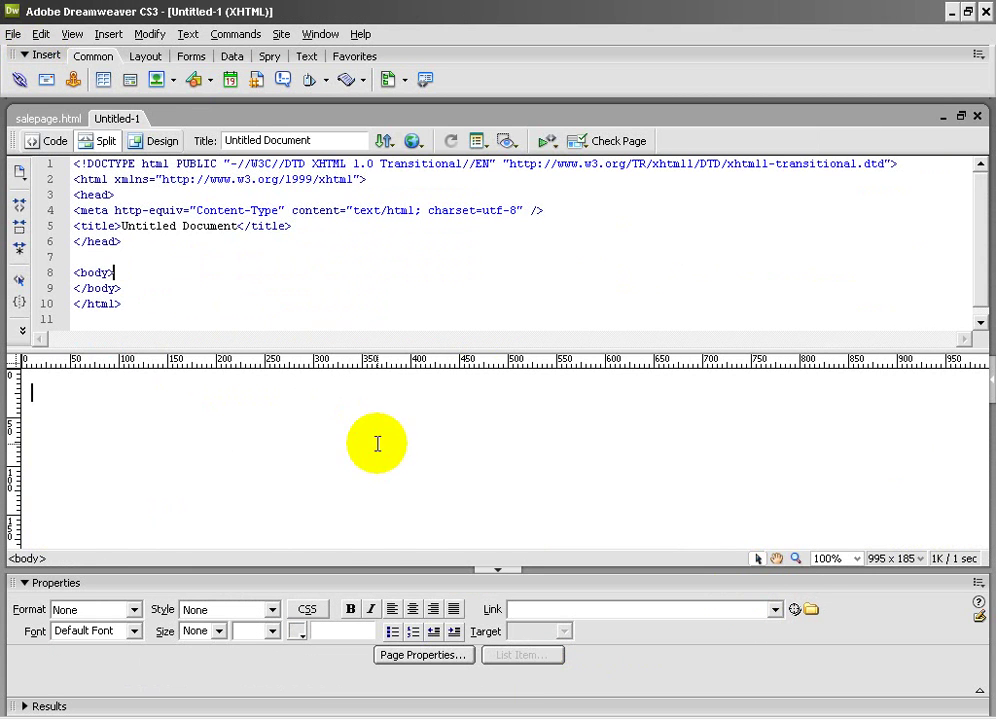
{"action": "left_click", "coordinate": [413, 612]}
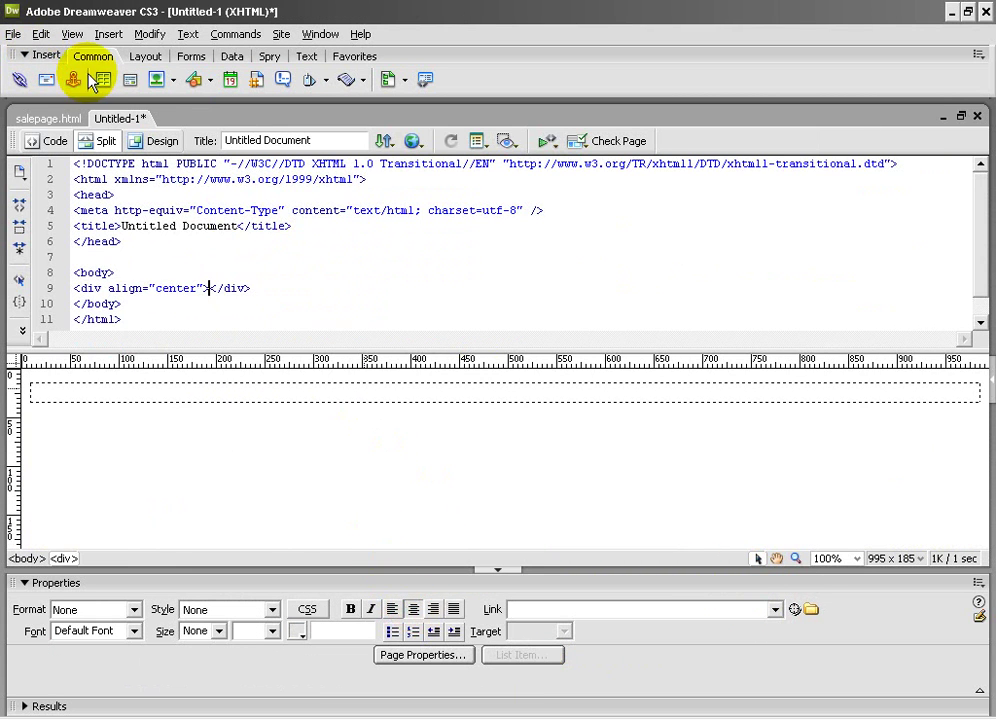
- Insert the 3D cover ebook004.jpg into the centred block without alternate text
{"action": "left_click", "coordinate": [155, 82]}
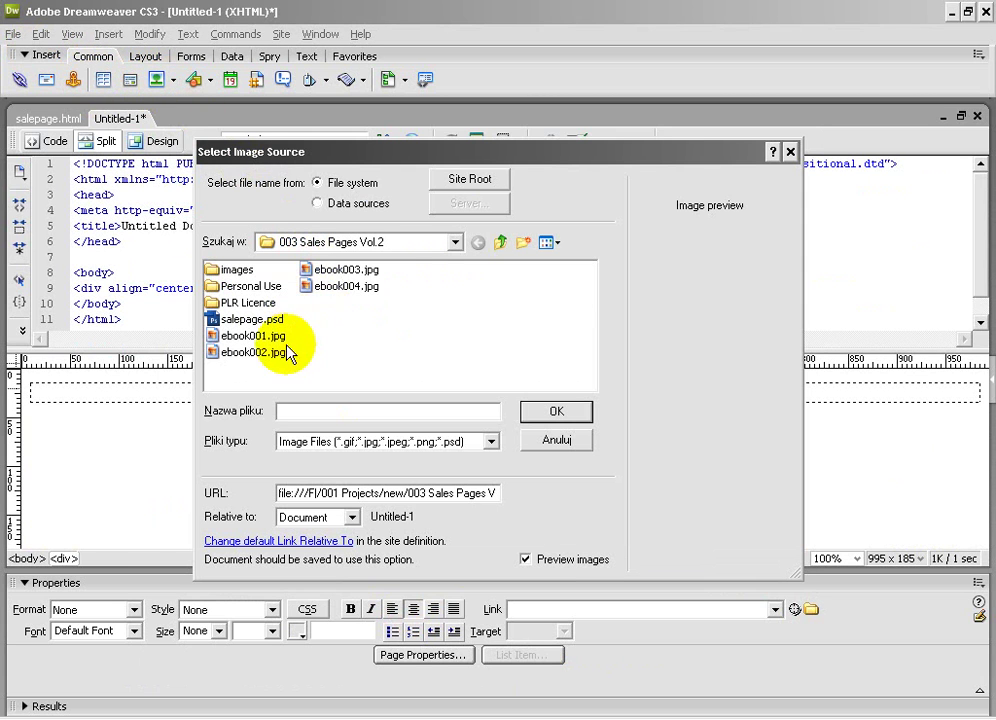
{"action": "left_click", "coordinate": [345, 287]}
{"action": "left_click", "coordinate": [565, 411]}
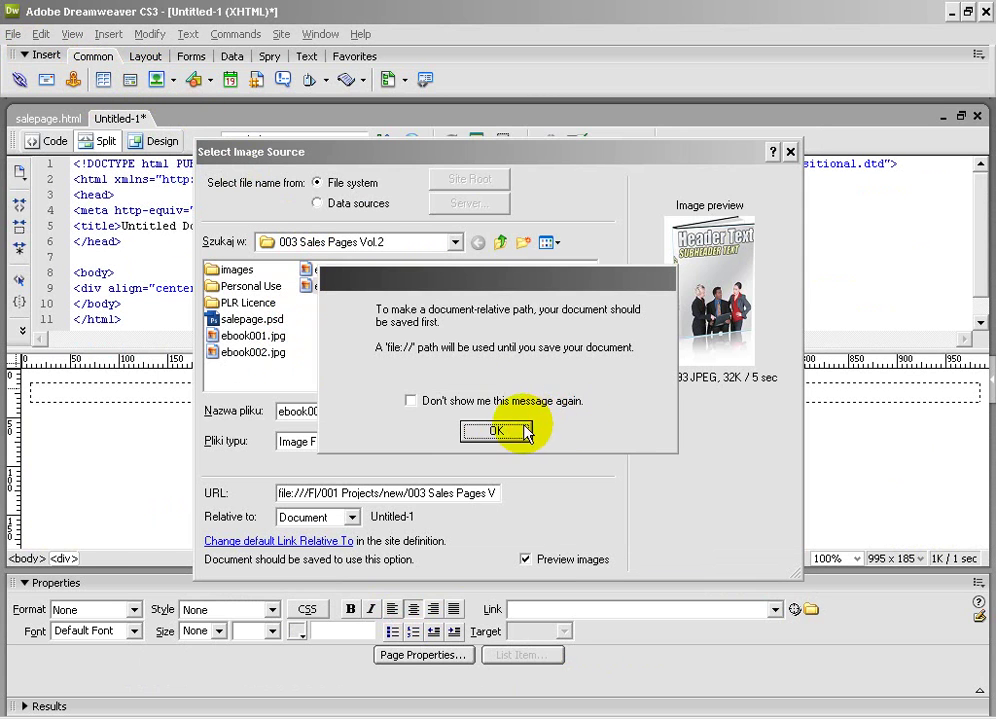
{"action": "left_click", "coordinate": [508, 431]}
{"action": "left_click", "coordinate": [645, 352]}
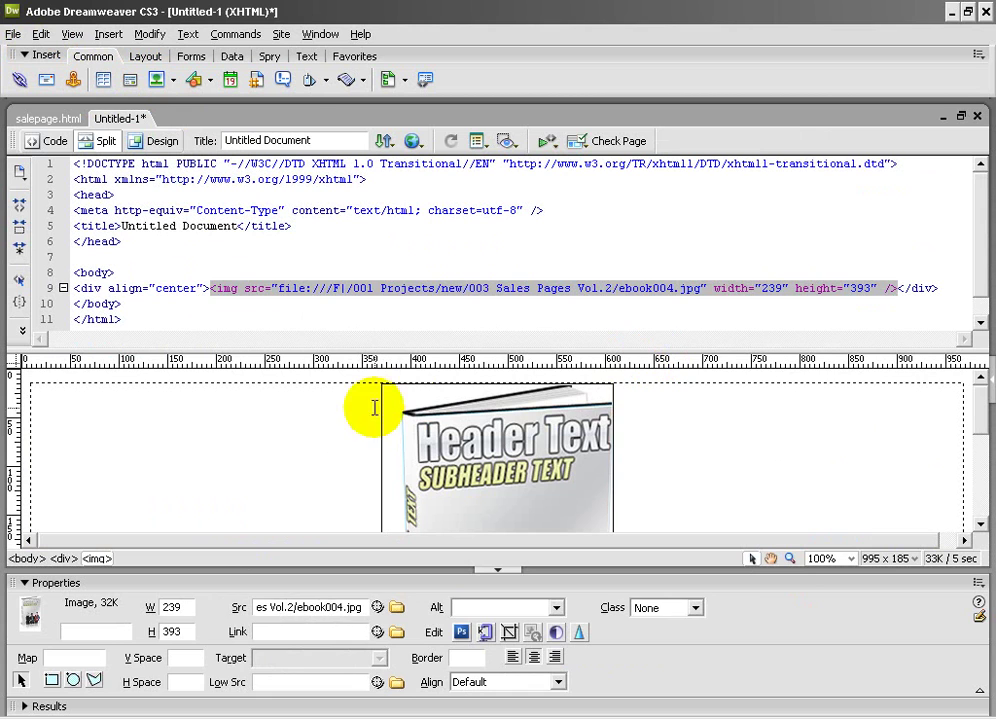
{"action": "left_click", "coordinate": [300, 470]}
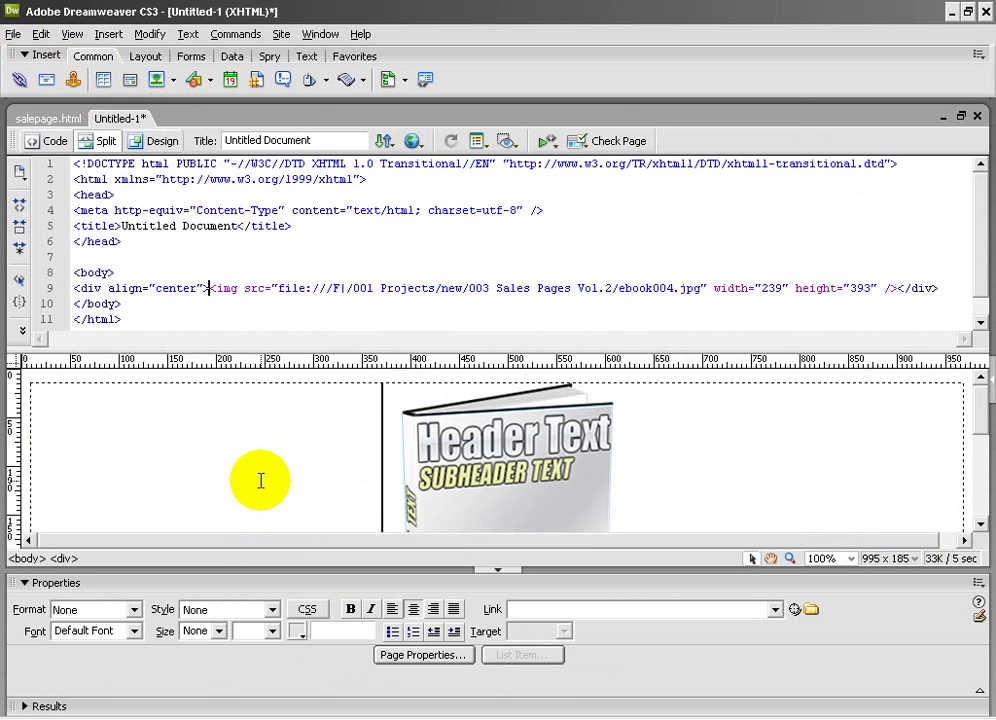
- Save the new page as test1.html
{"action": "key", "text": "ctrl+s"}
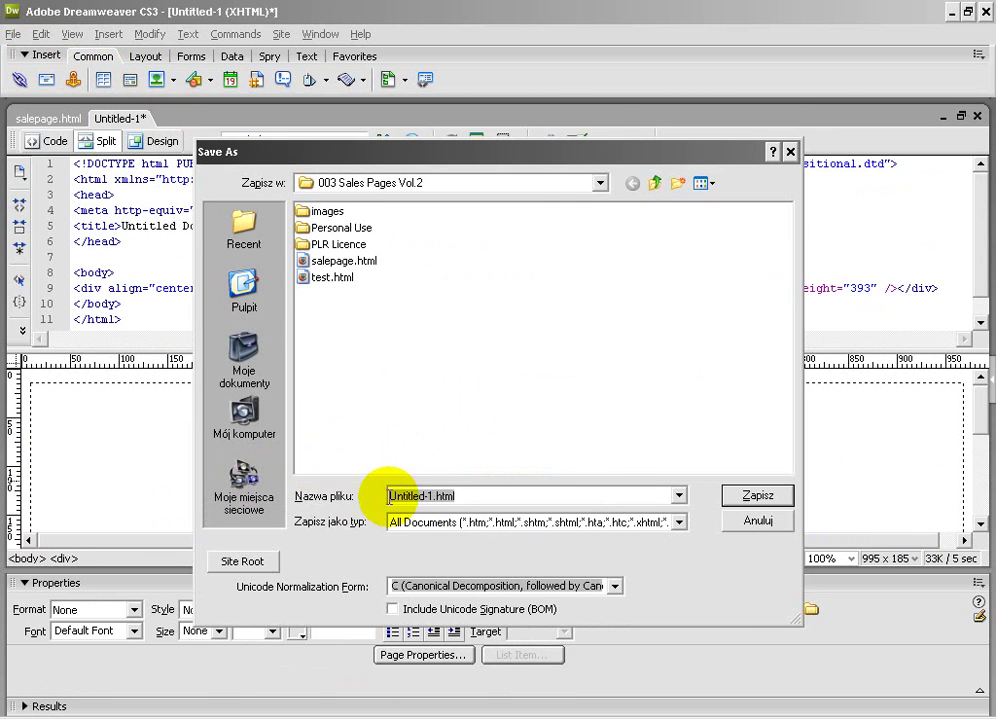
{"action": "left_click_drag", "start_coordinate": [427, 497], "coordinate": [371, 496]}
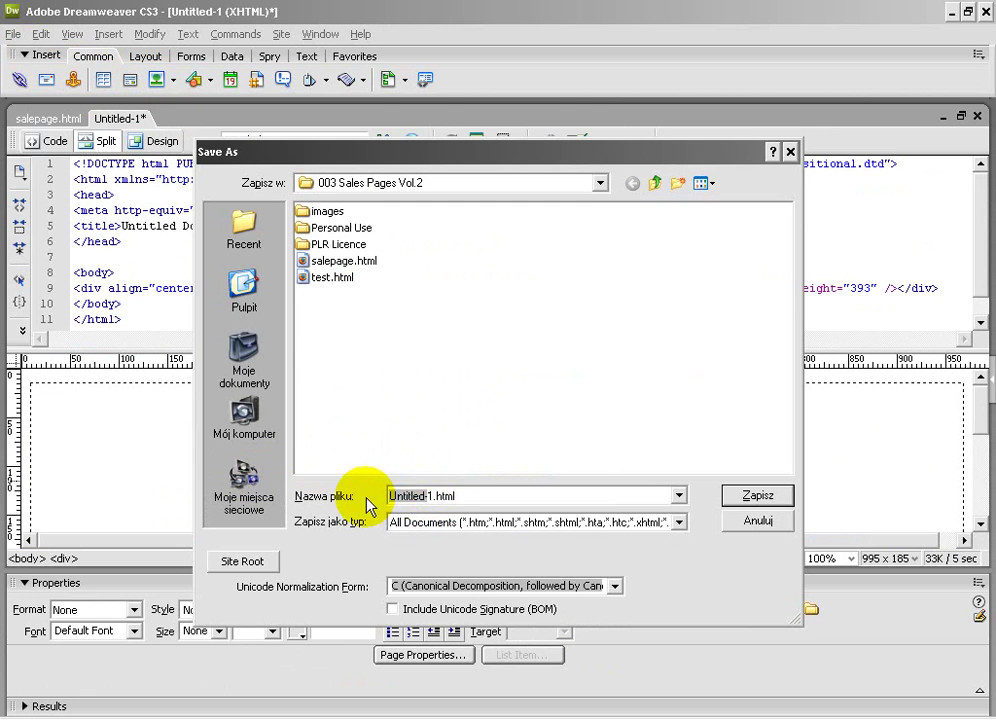
{"action": "key", "text": "Return"}
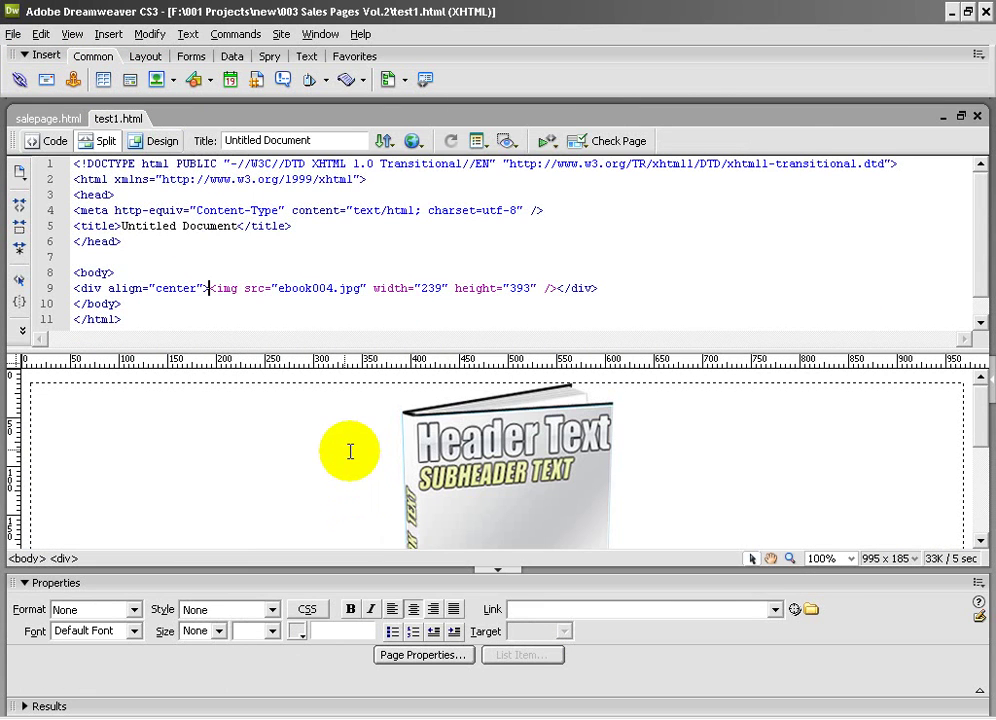
- Insert ebook001-01.jpg from Personal Use > ebook and add an empty paragraph above the covers
{"action": "left_click", "coordinate": [156, 79]}
{"action": "double_click", "coordinate": [249, 286]}
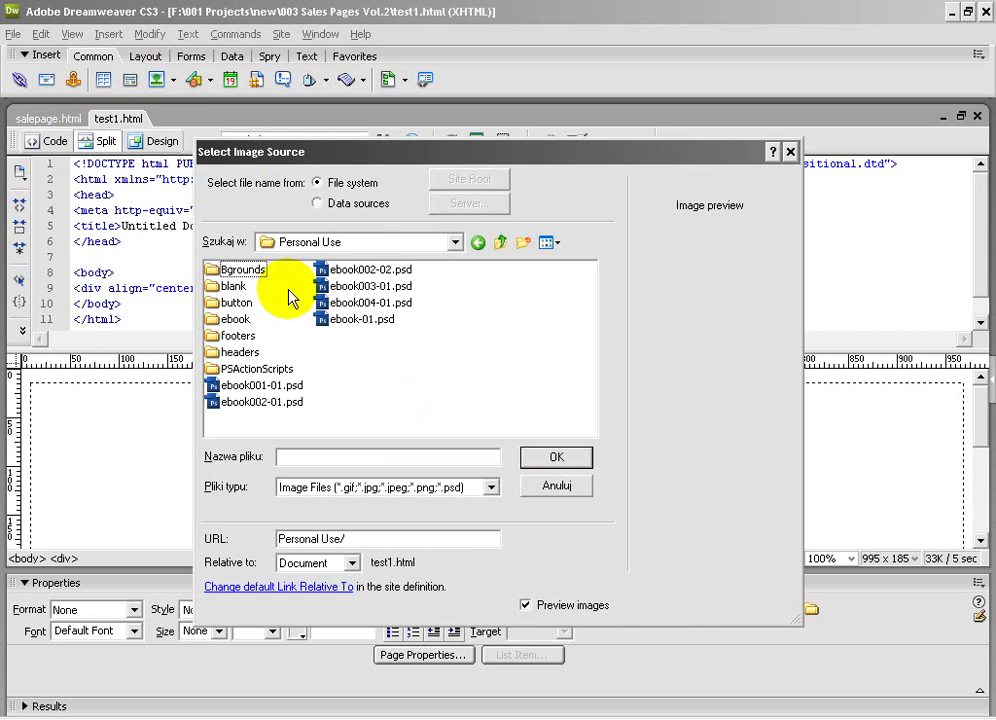
{"action": "double_click", "coordinate": [238, 319]}
{"action": "left_click", "coordinate": [232, 270]}
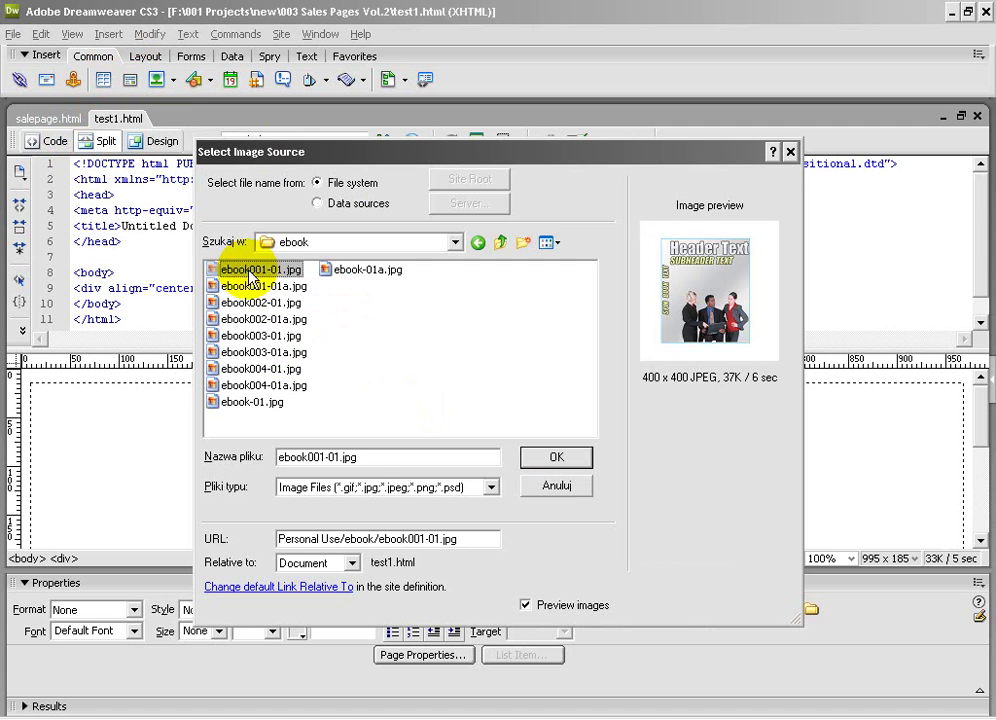
{"action": "left_click_drag", "start_coordinate": [625, 150], "coordinate": [482, 90]}
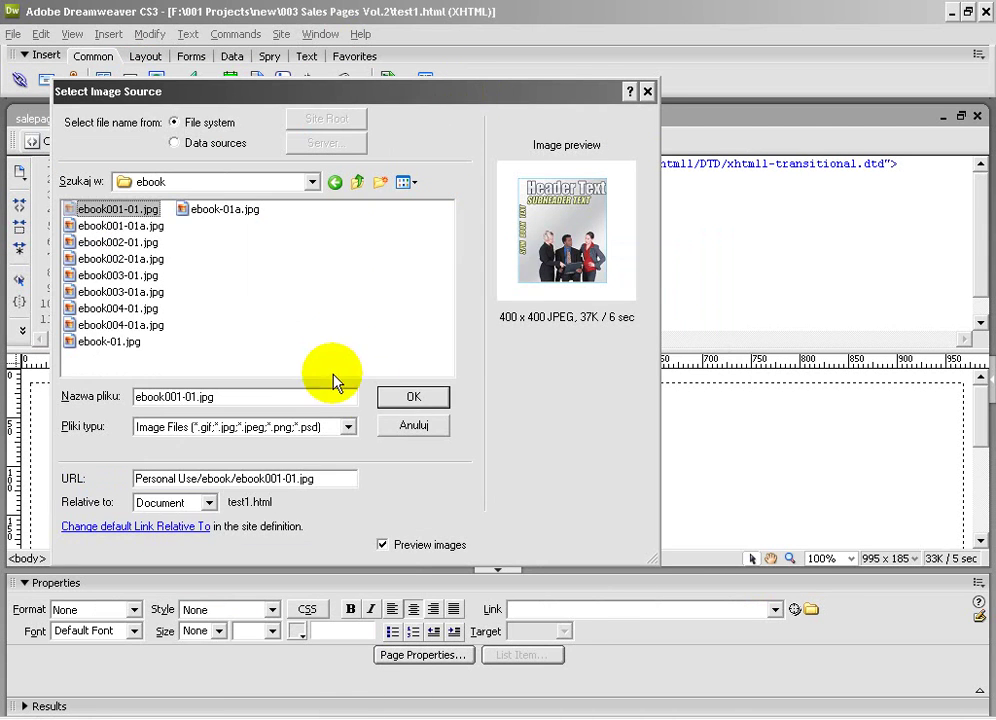
{"action": "left_click", "coordinate": [413, 397]}
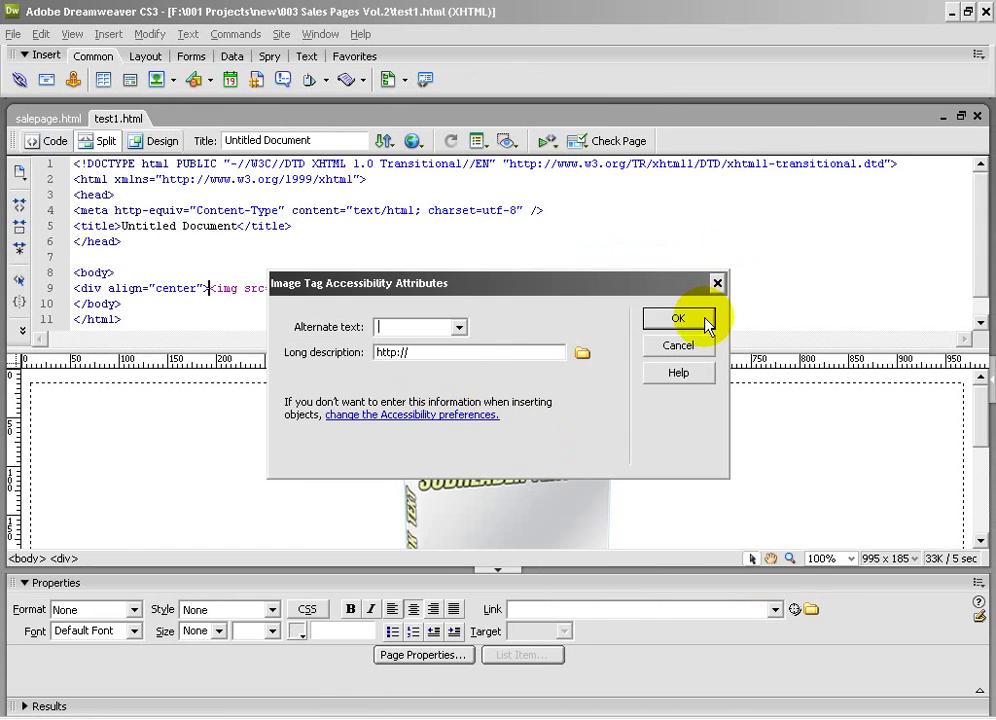
{"action": "left_click", "coordinate": [716, 284]}
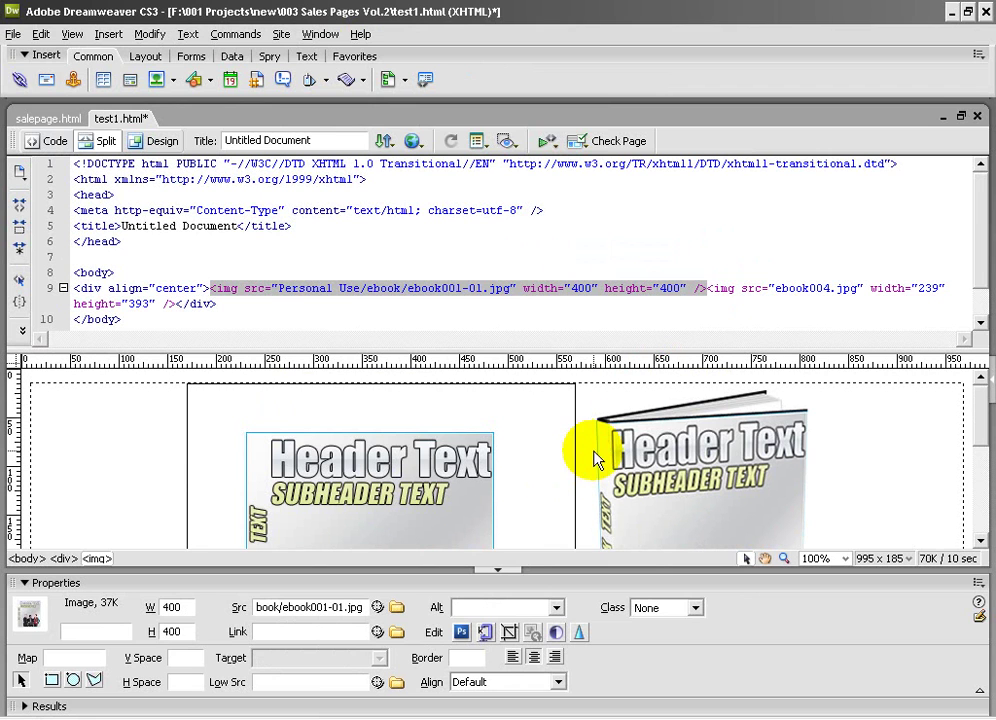
{"action": "left_click", "coordinate": [130, 428]}
{"action": "key", "text": "Return"}
{"action": "type", "text": "This"}
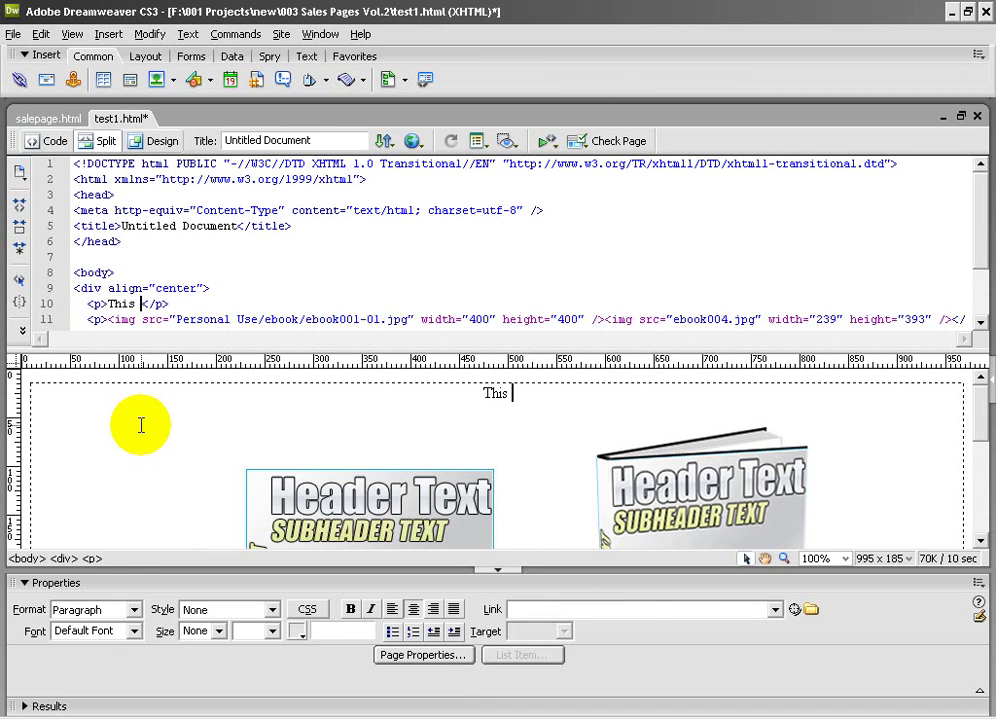
- Split the two covers into separate paragraphs with an empty paragraph between them
{"action": "left_click", "coordinate": [514, 511]}
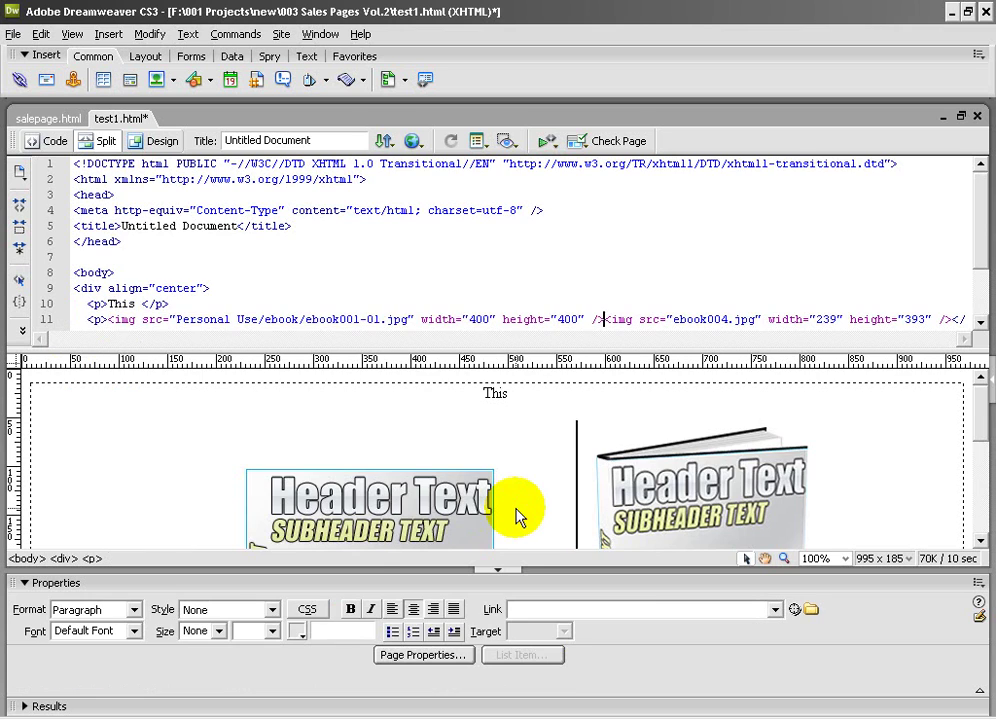
{"action": "key", "text": "Return"}
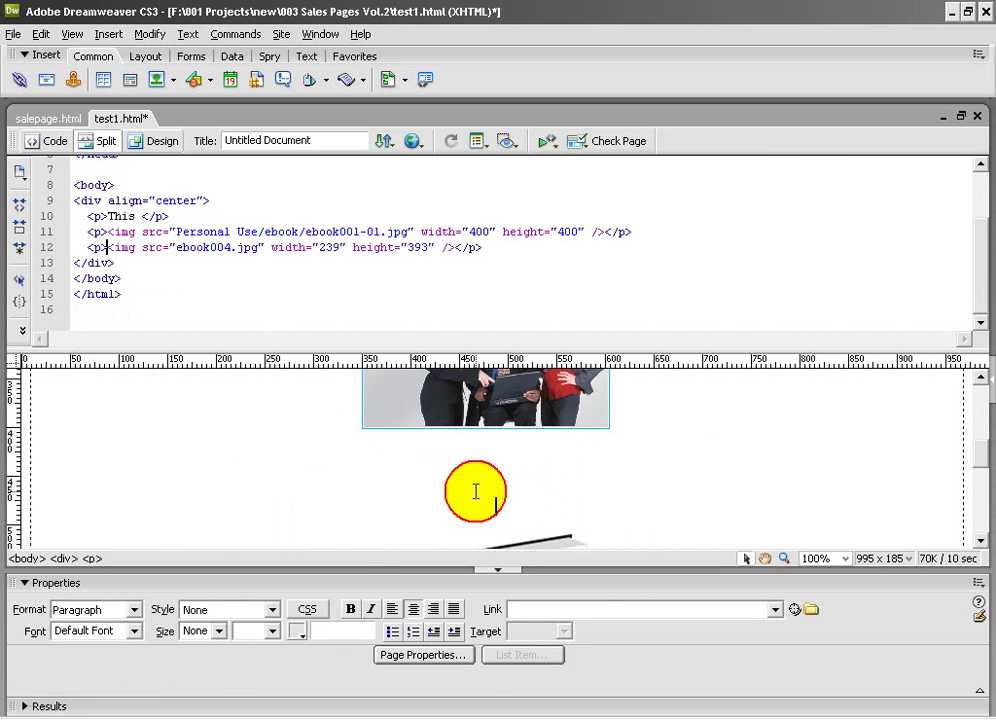
{"action": "key", "text": "Return"}
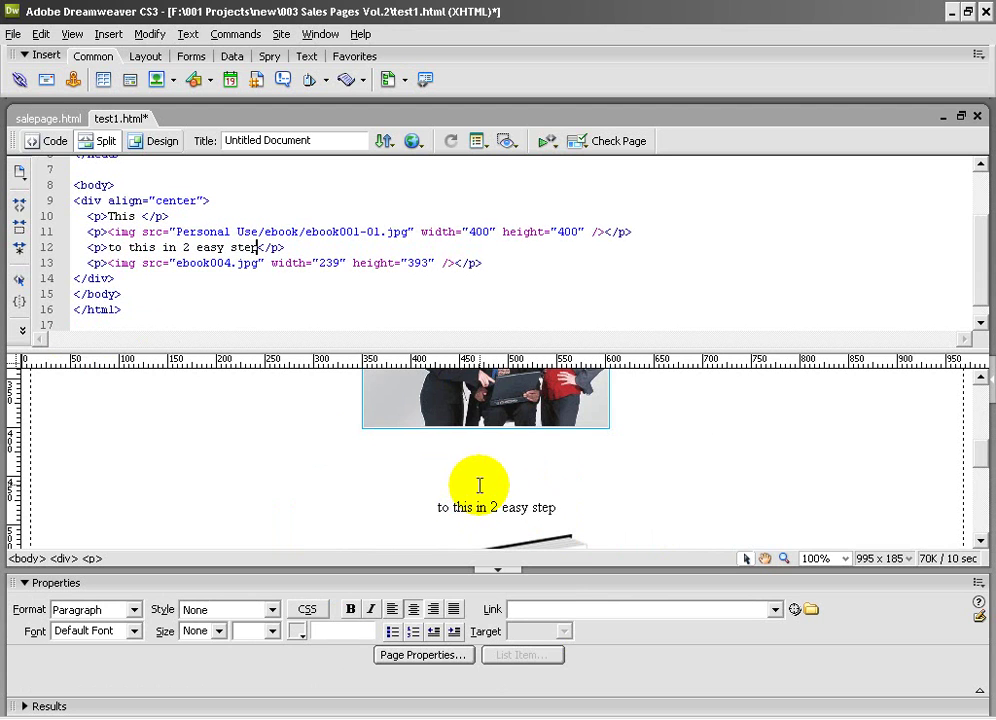
{"action": "scroll", "coordinate": [480, 490], "scroll_direction": "up", "scroll_amount": 8}
{"action": "scroll", "coordinate": [475, 533], "scroll_direction": "up", "scroll_amount": 1}
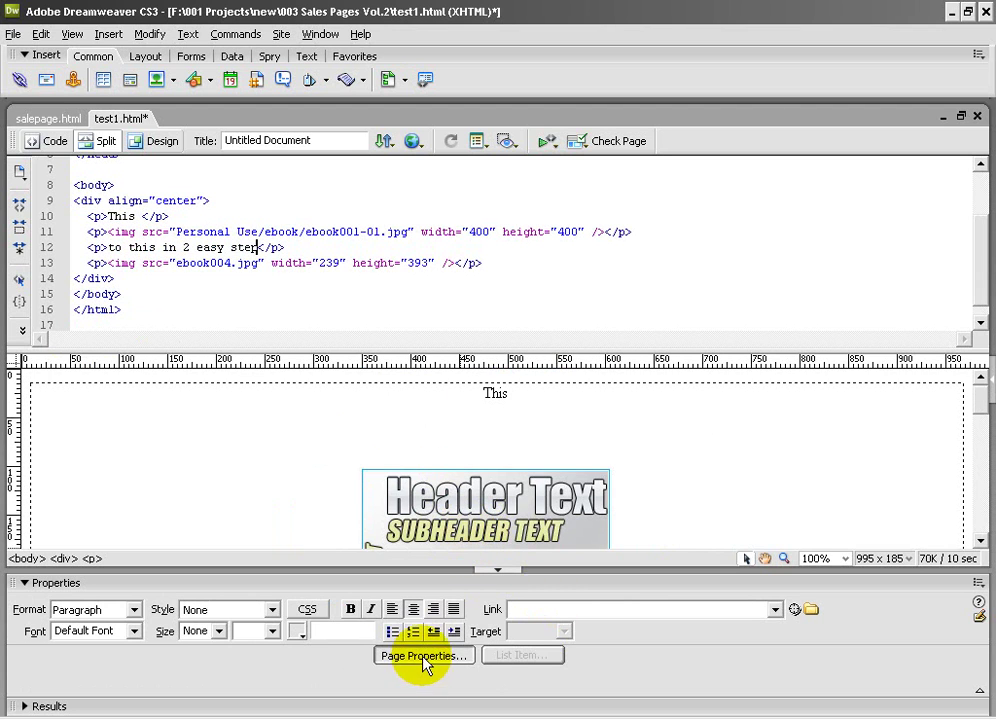
- Set the page text to Georgia, 24 points, colour #003333 in Page Properties
{"action": "left_click", "coordinate": [424, 656]}
{"action": "left_click", "coordinate": [686, 260]}
{"action": "left_click", "coordinate": [549, 328]}
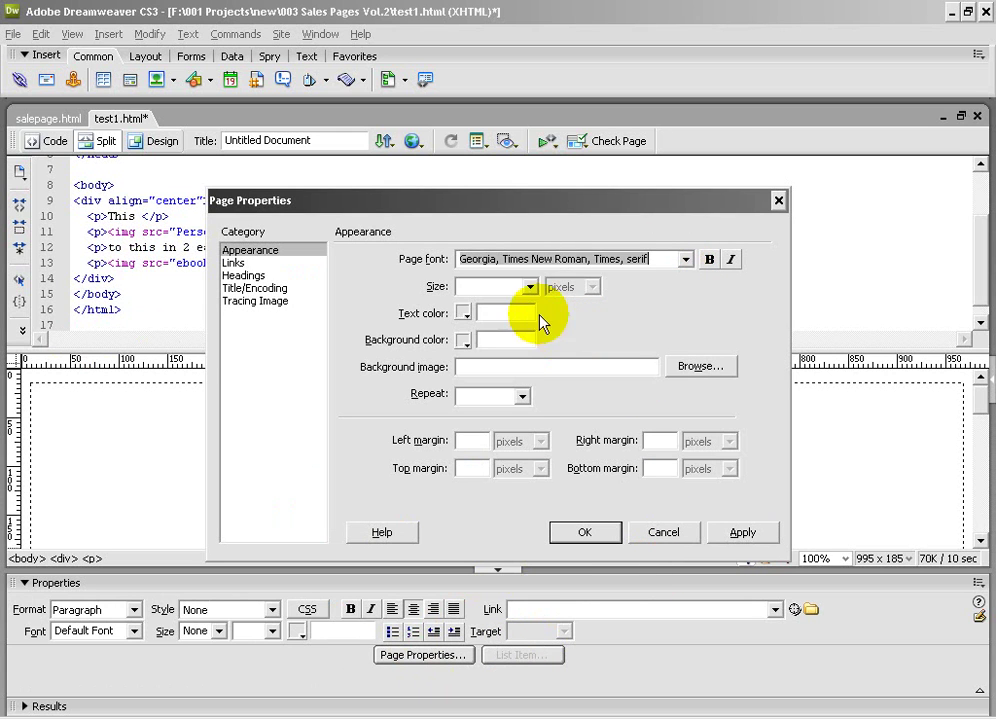
{"action": "left_click", "coordinate": [527, 287]}
{"action": "left_click", "coordinate": [494, 382]}
{"action": "left_click", "coordinate": [580, 288]}
{"action": "left_click", "coordinate": [580, 317]}
{"action": "left_click", "coordinate": [465, 315]}
{"action": "left_click", "coordinate": [501, 338]}
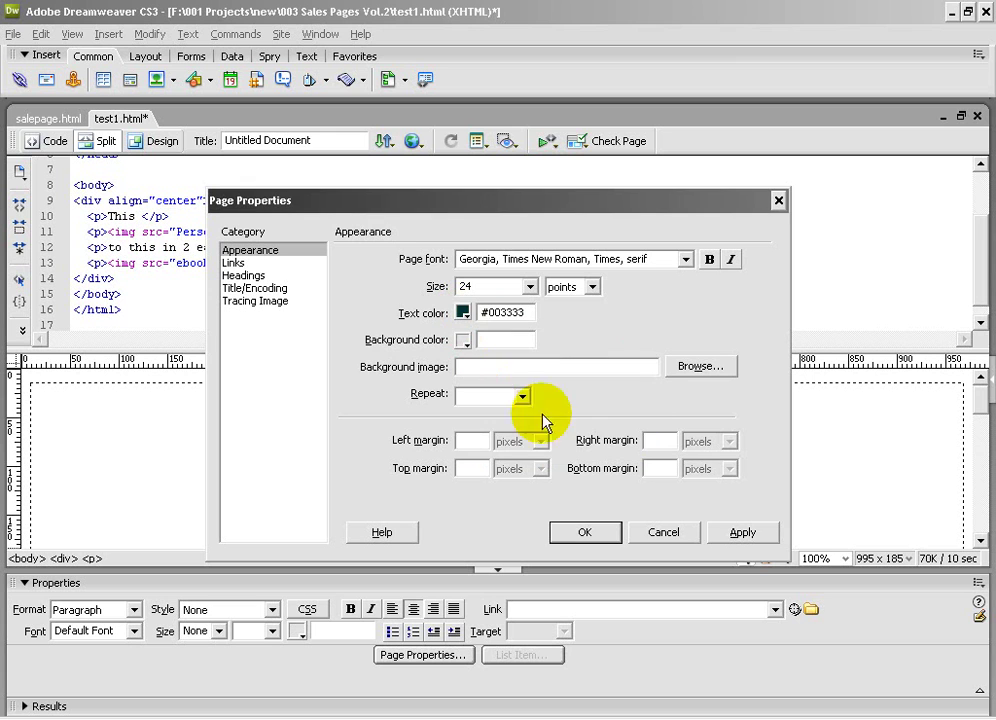
{"action": "left_click", "coordinate": [743, 532]}
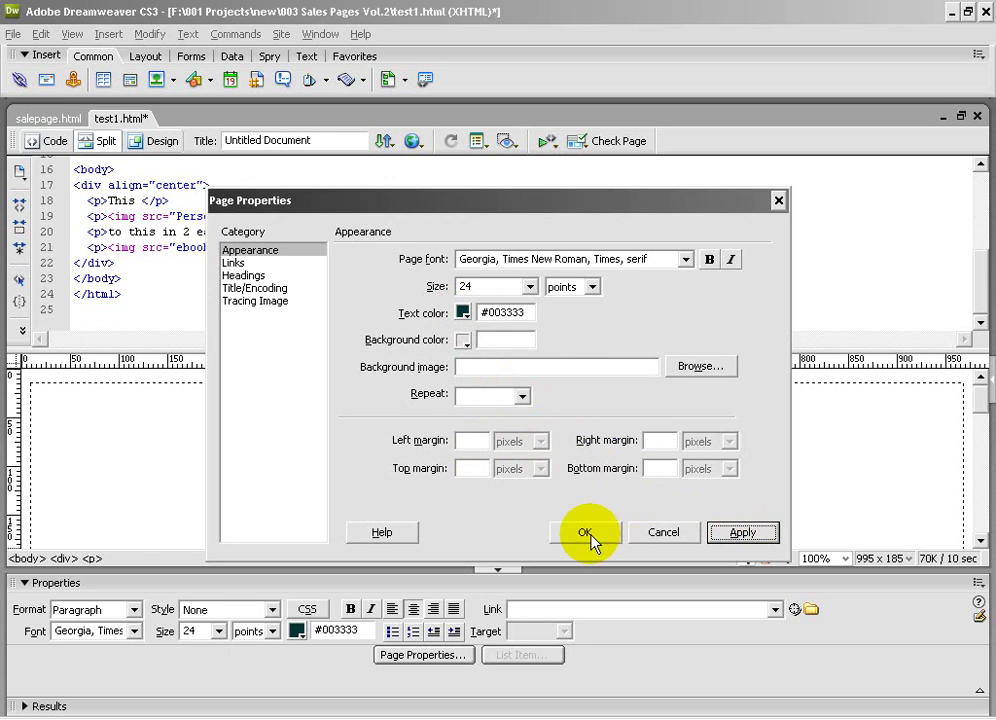
{"action": "left_click", "coordinate": [585, 532]}
- Save test1.html and preview it in Firefox
{"action": "left_click", "coordinate": [686, 471]}
{"action": "left_click", "coordinate": [768, 465]}
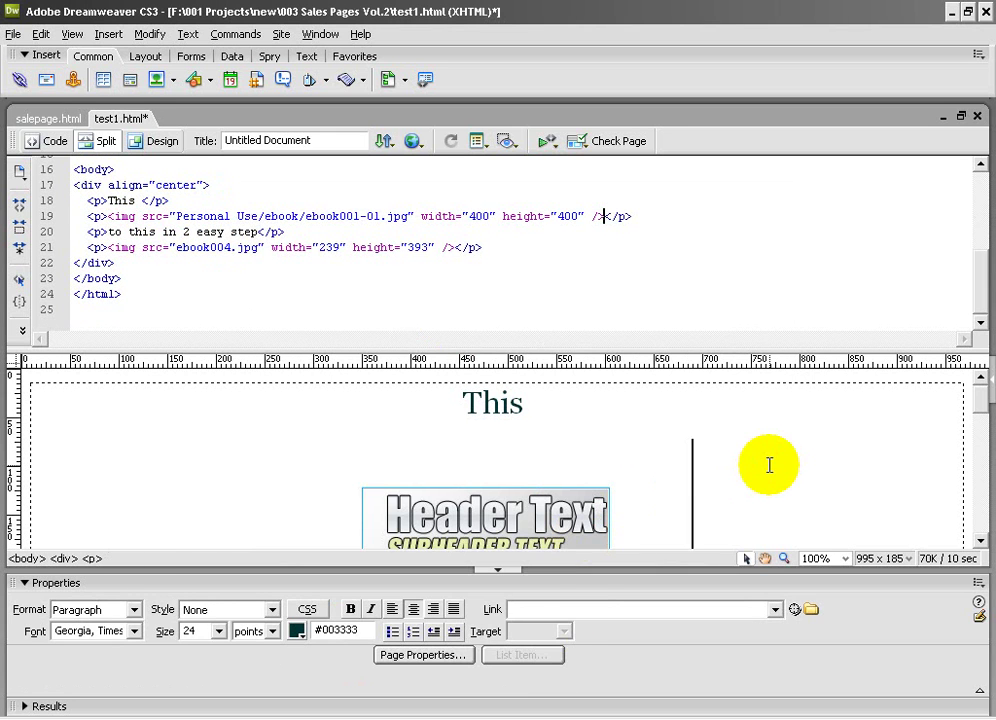
{"action": "key", "text": "ctrl+s"}
{"action": "key", "text": "F12"}
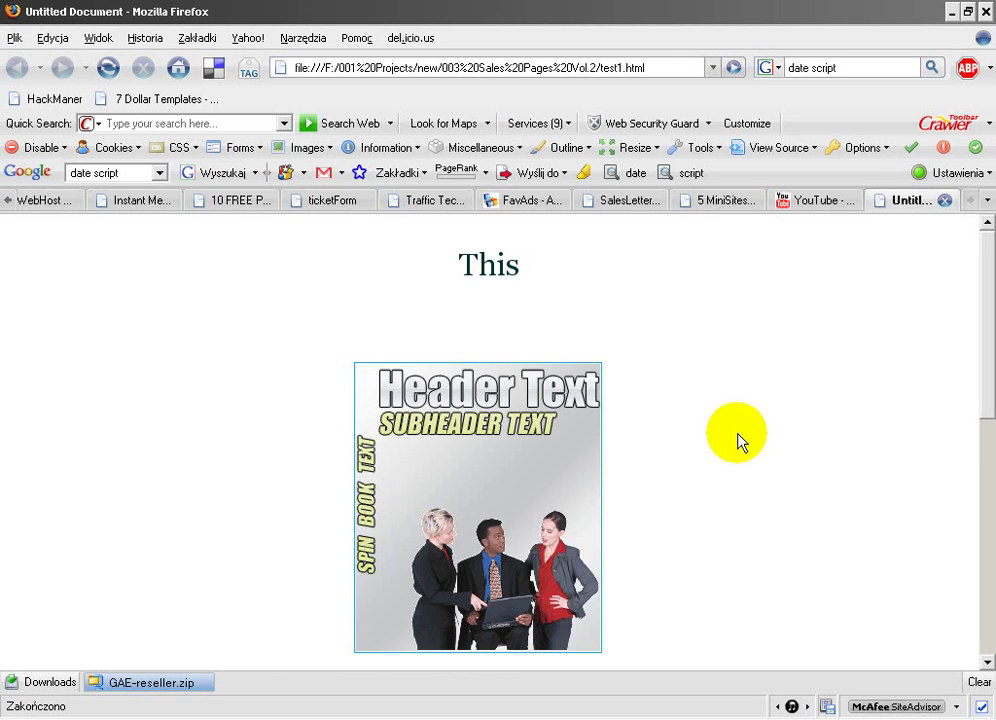
- Scroll through the Firefox preview of test1.html to review both covers
{"action": "scroll", "coordinate": [700, 390], "scroll_direction": "down", "scroll_amount": 1}
{"action": "scroll", "coordinate": [590, 410], "scroll_direction": "down", "scroll_amount": 1}
{"action": "scroll", "coordinate": [500, 380], "scroll_direction": "up", "scroll_amount": 2}
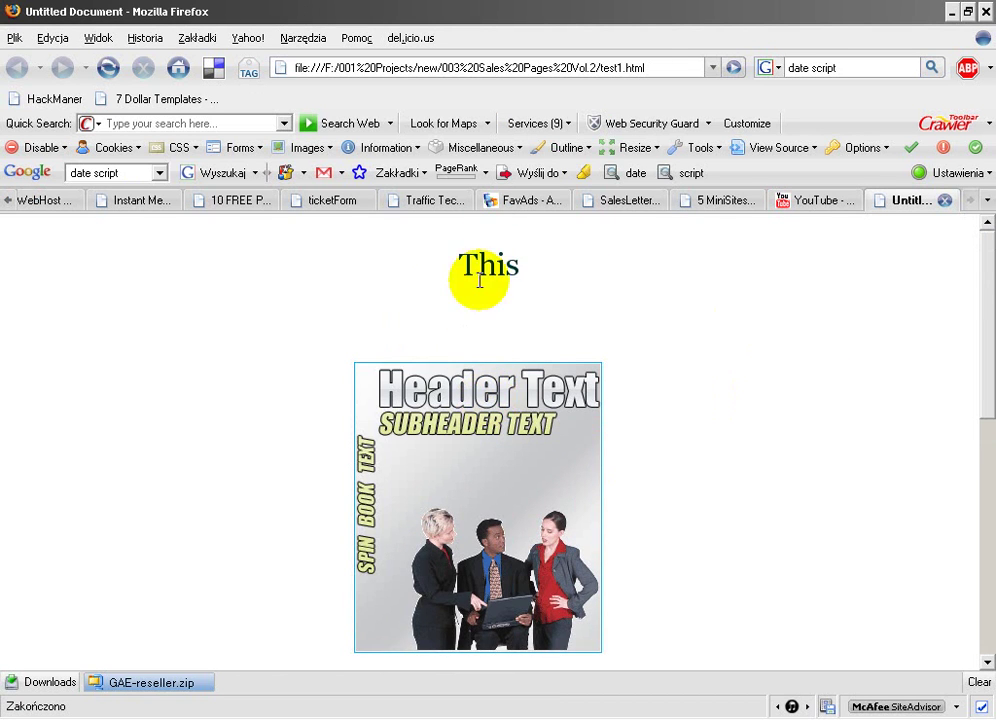
{"action": "scroll", "coordinate": [395, 338], "scroll_direction": "down", "scroll_amount": 1}
{"action": "scroll", "coordinate": [460, 330], "scroll_direction": "down", "scroll_amount": 1}
{"action": "scroll", "coordinate": [460, 418], "scroll_direction": "down", "scroll_amount": 2}
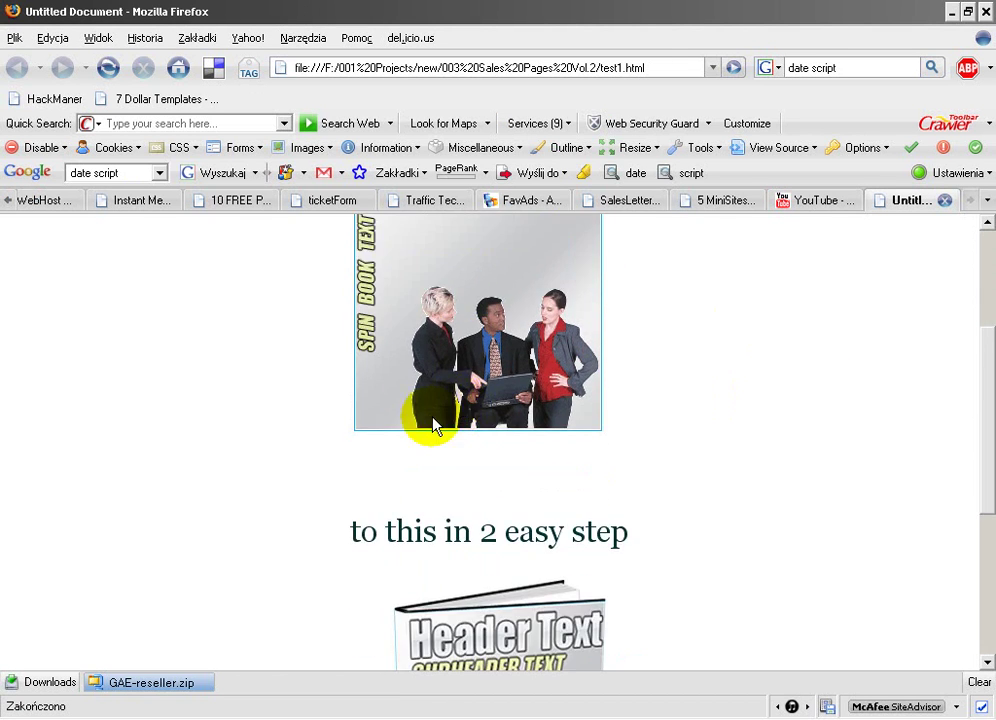
{"action": "scroll", "coordinate": [455, 415], "scroll_direction": "down", "scroll_amount": 3}
{"action": "scroll", "coordinate": [390, 440], "scroll_direction": "down", "scroll_amount": 2}
{"action": "scroll", "coordinate": [489, 428], "scroll_direction": "down", "scroll_amount": 1}
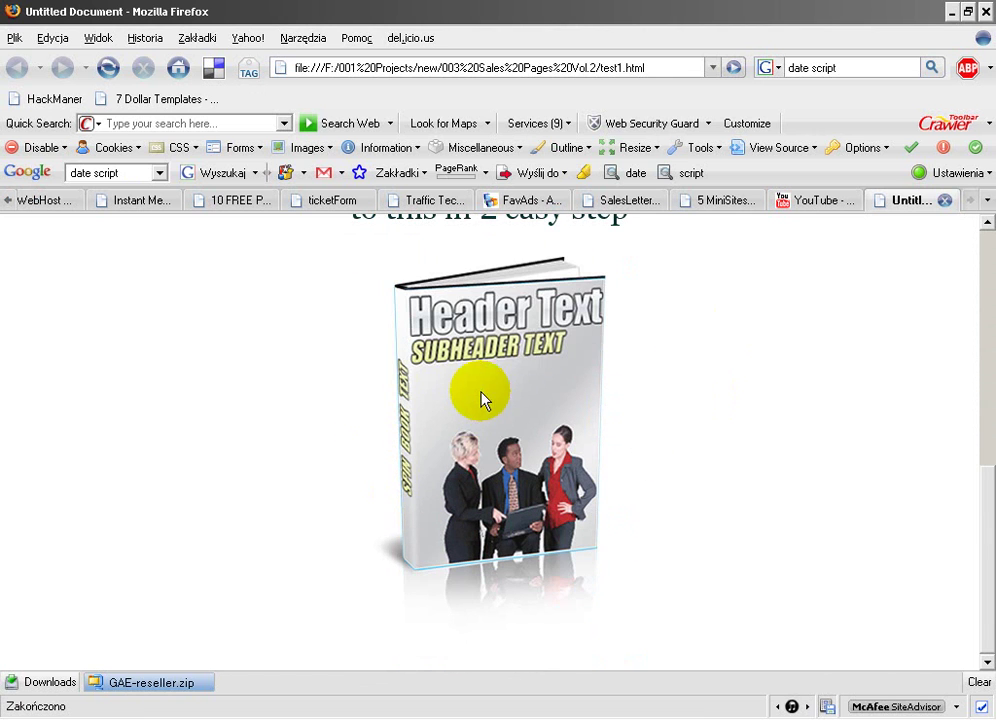
- Return to Photoshop and minimise the ebook001-01 and ebook004 documents, leaving ebook002 in front
{"action": "key", "text": "alt+Tab"}
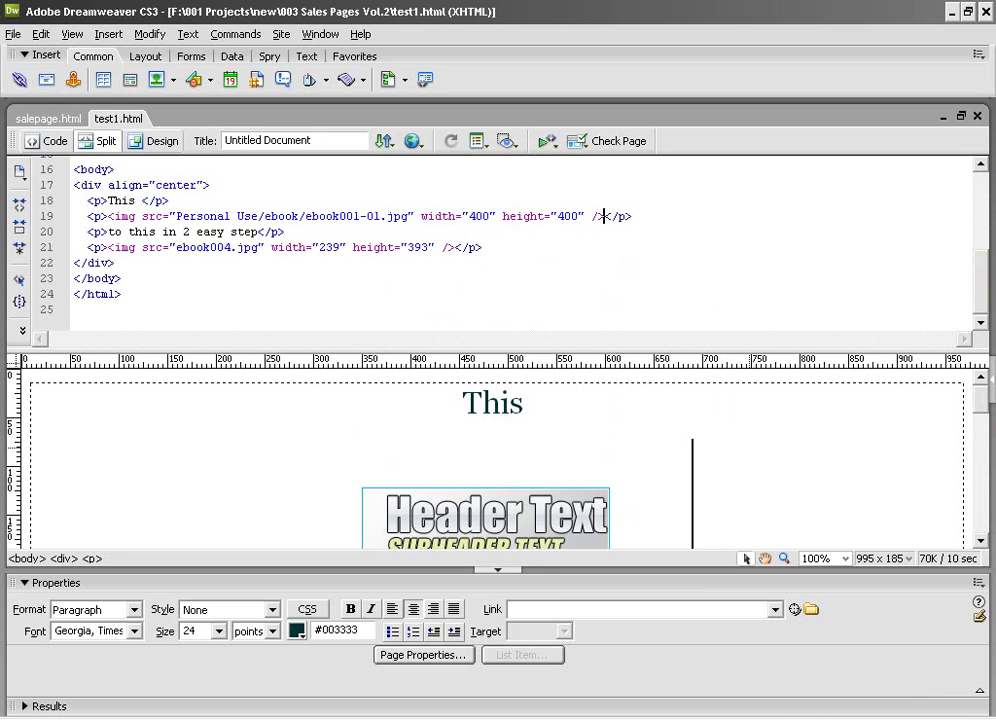
{"action": "key", "text": "alt+Tab"}
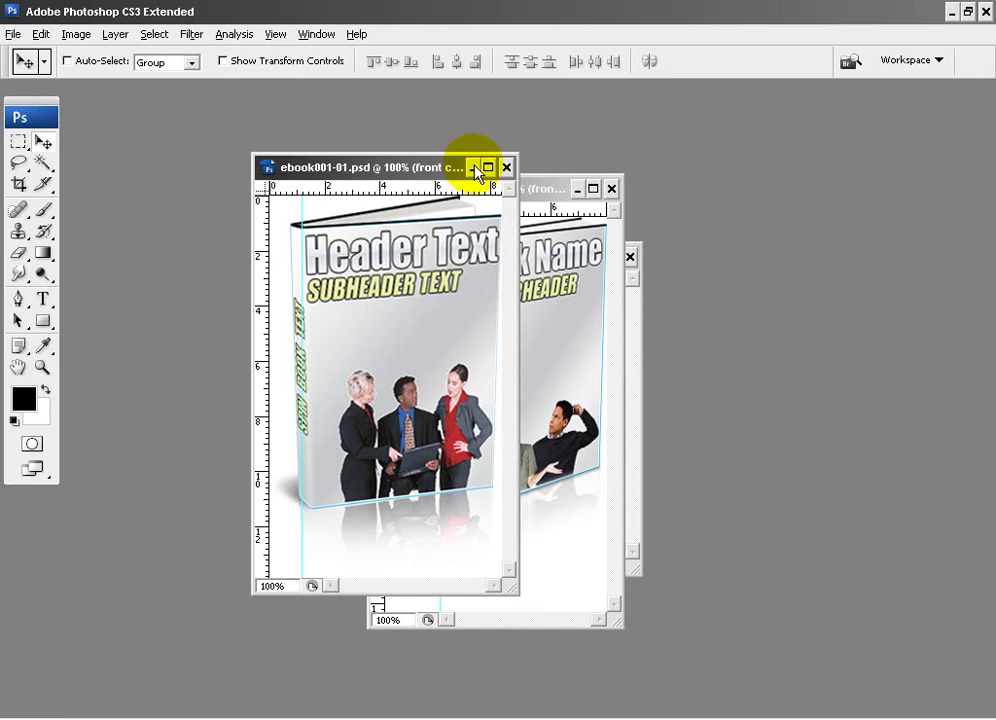
{"action": "left_click", "coordinate": [474, 167]}
{"action": "left_click", "coordinate": [577, 189]}
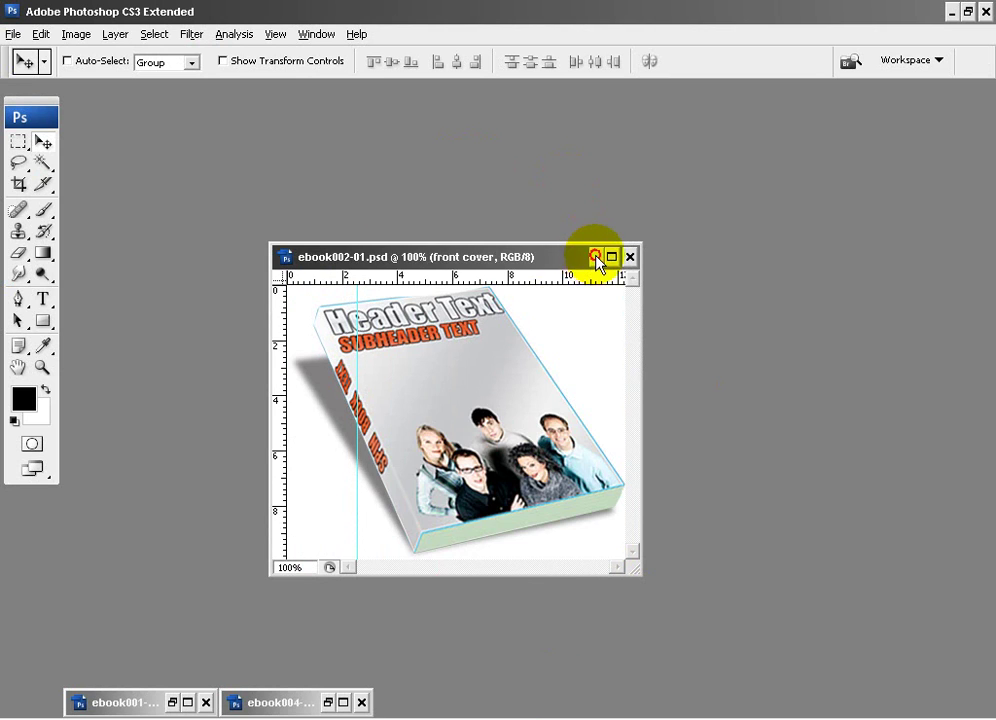